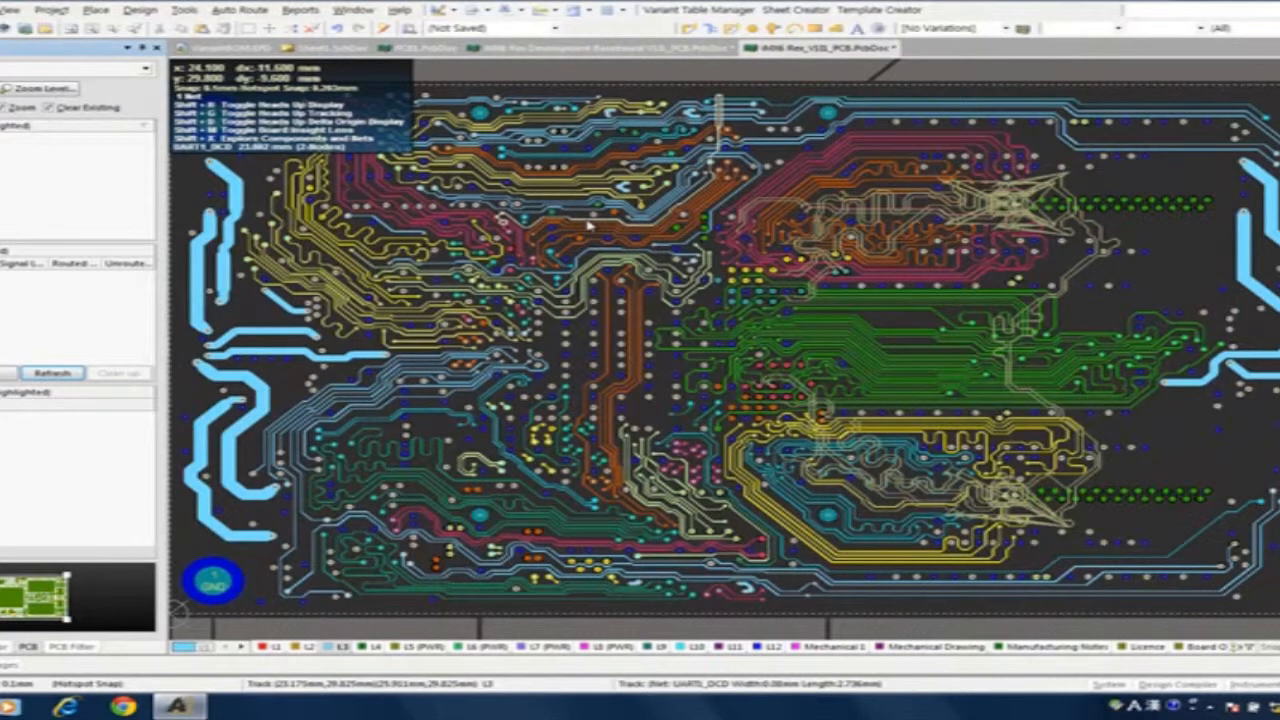
- Turn off single-layer display to view all layers of the iMX6 Rex board at once
key("shift")
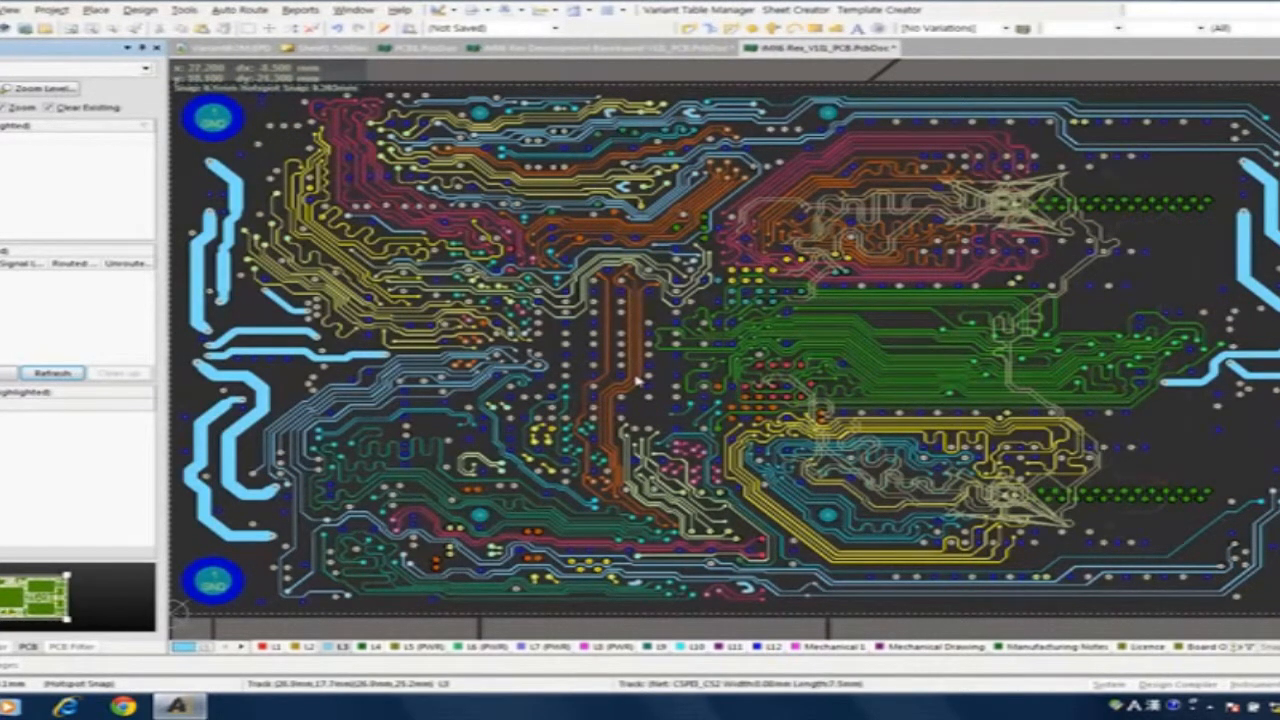
key("shift")
key("shift+s")
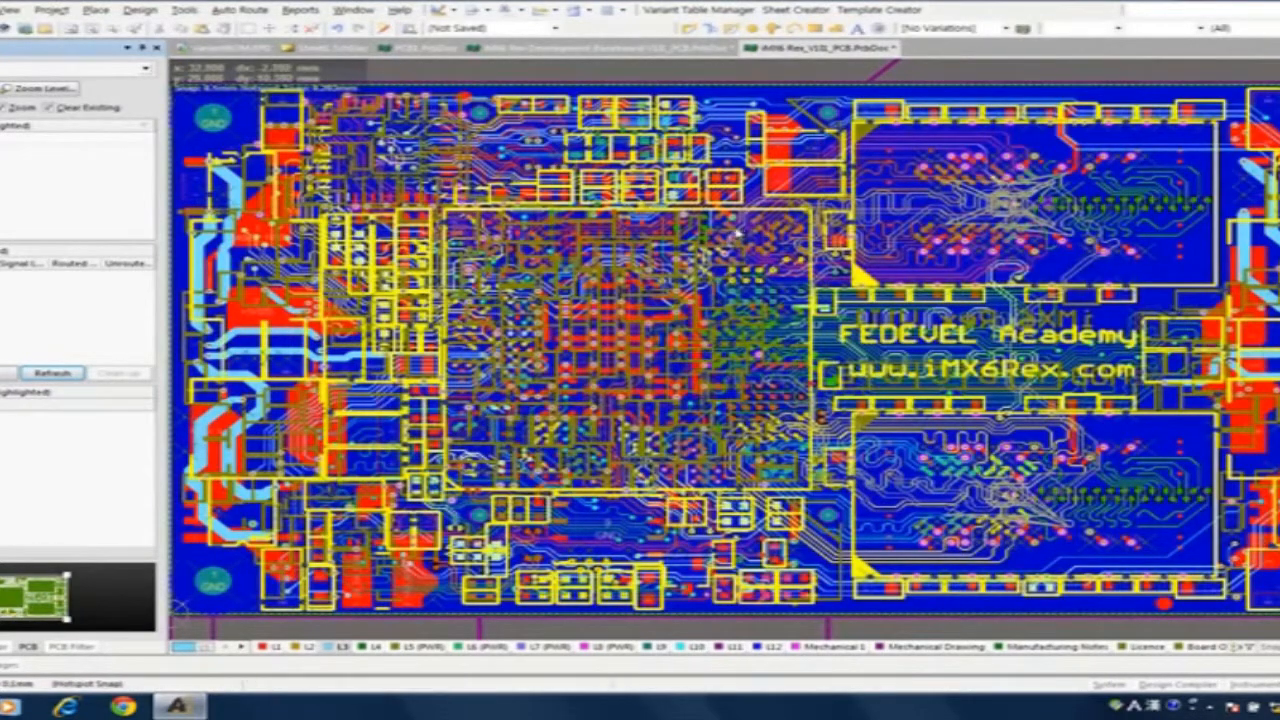
key("shift")
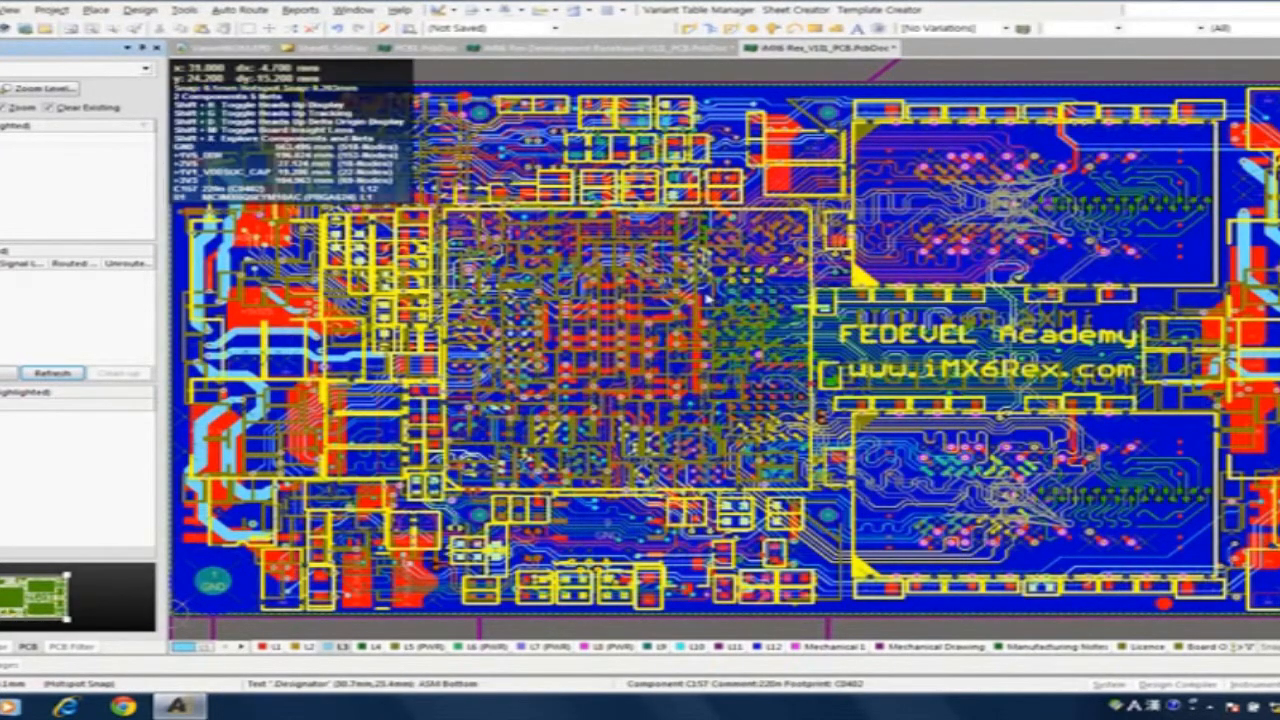
- Try to pick the processor U1 and the overlapping memory chips one by one directly on the board
mouse_move(706, 297)
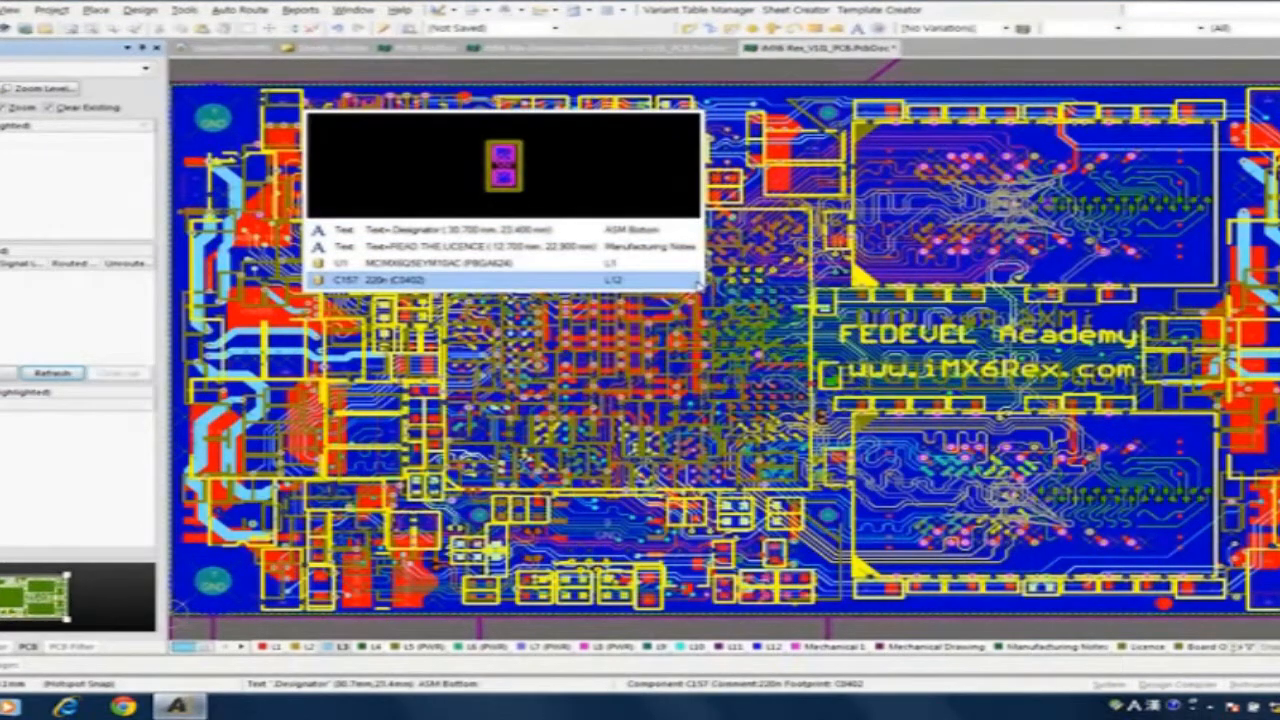
left_click(692, 268)
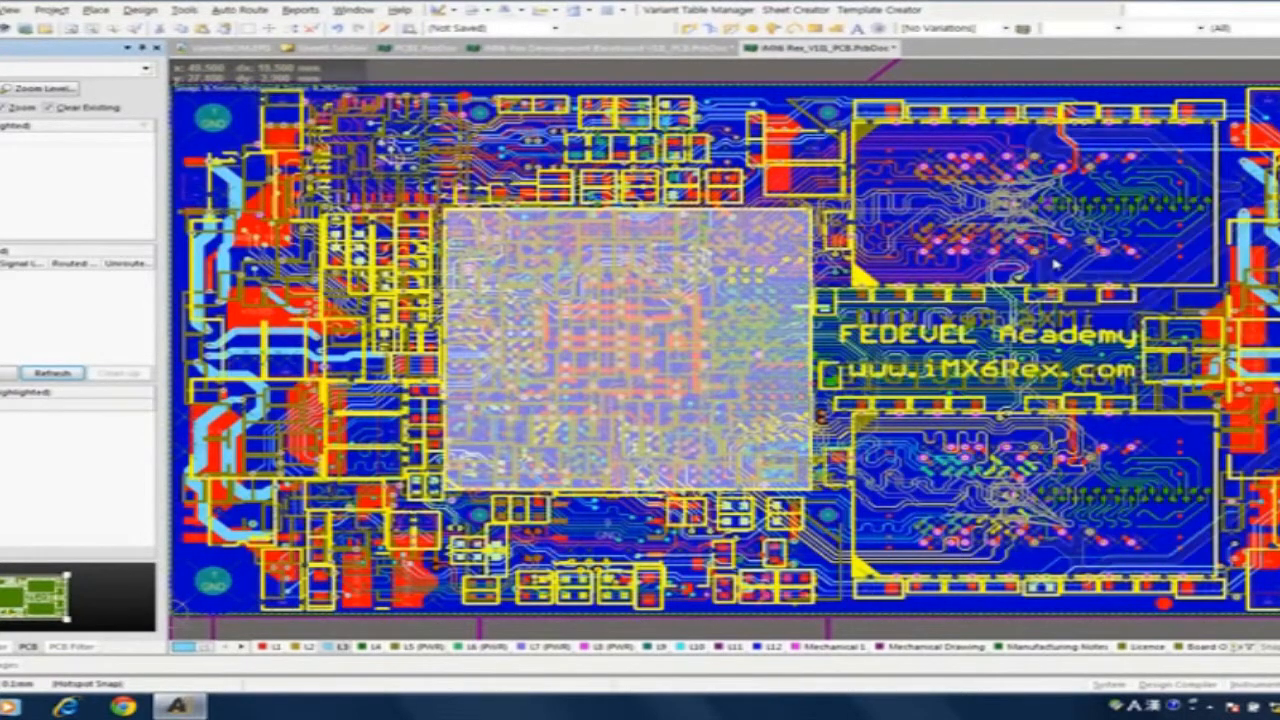
mouse_move(1031, 262)
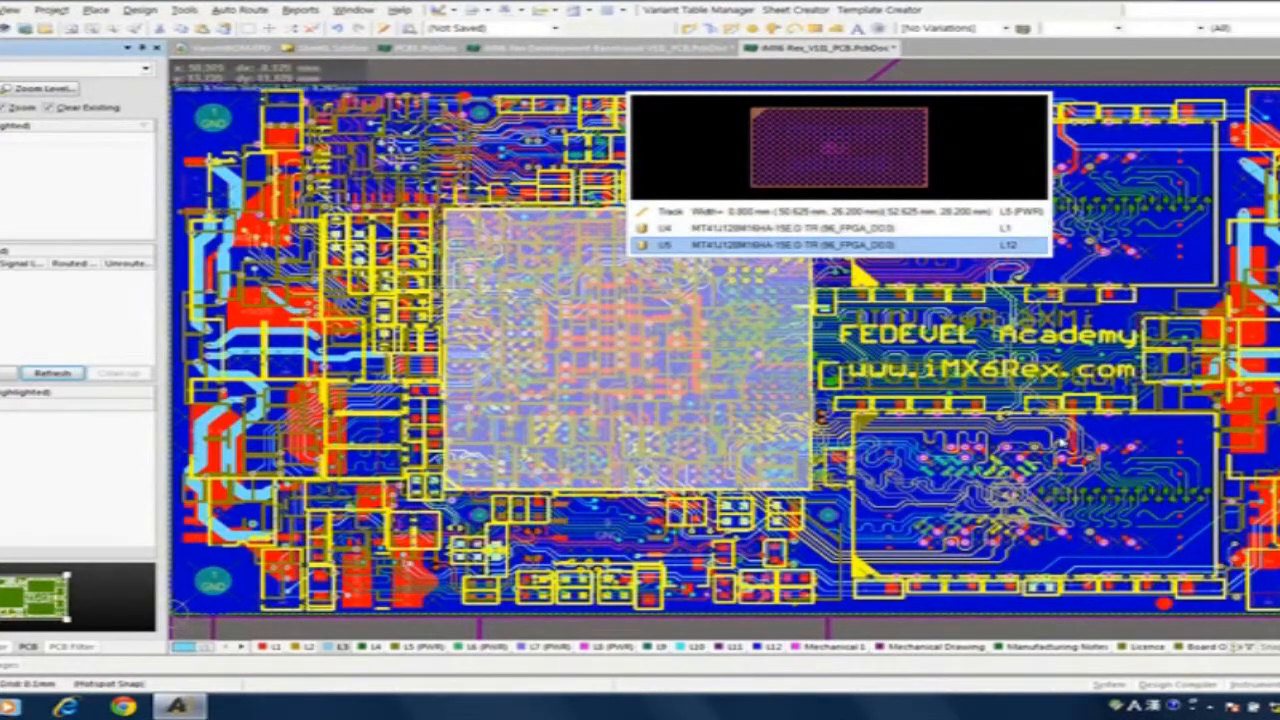
mouse_move(1110, 440)
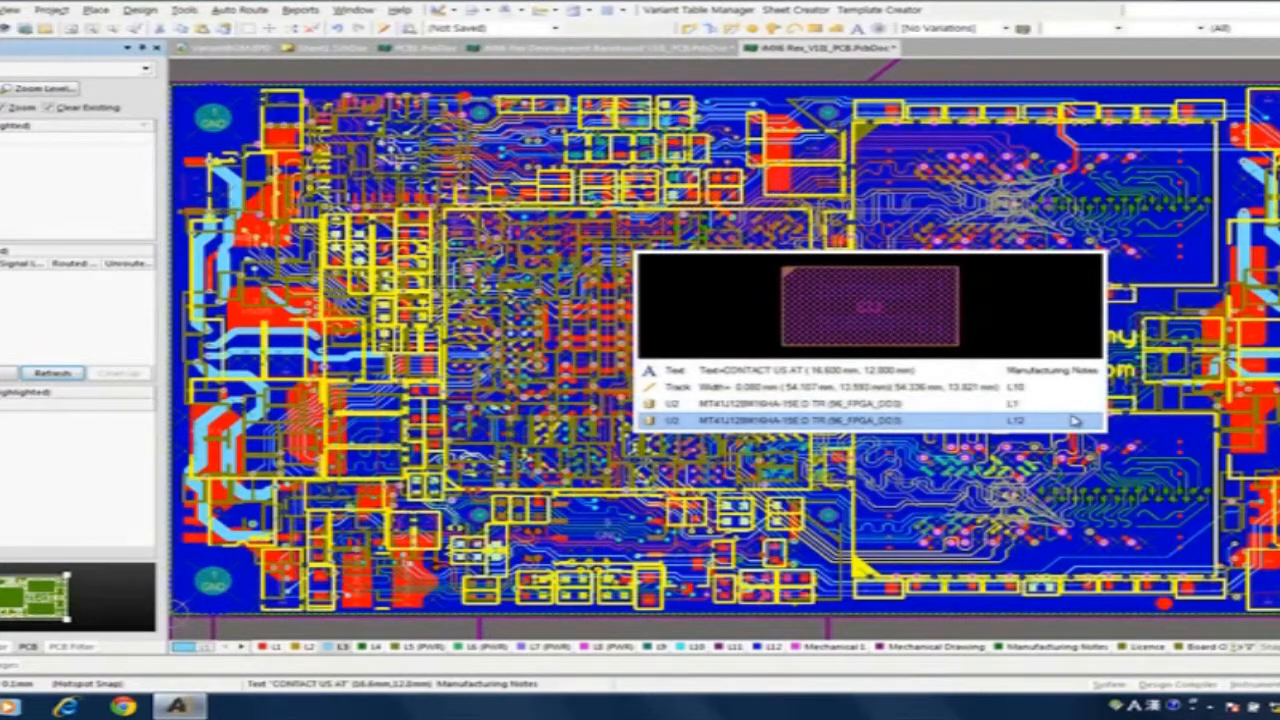
left_click(1074, 421)
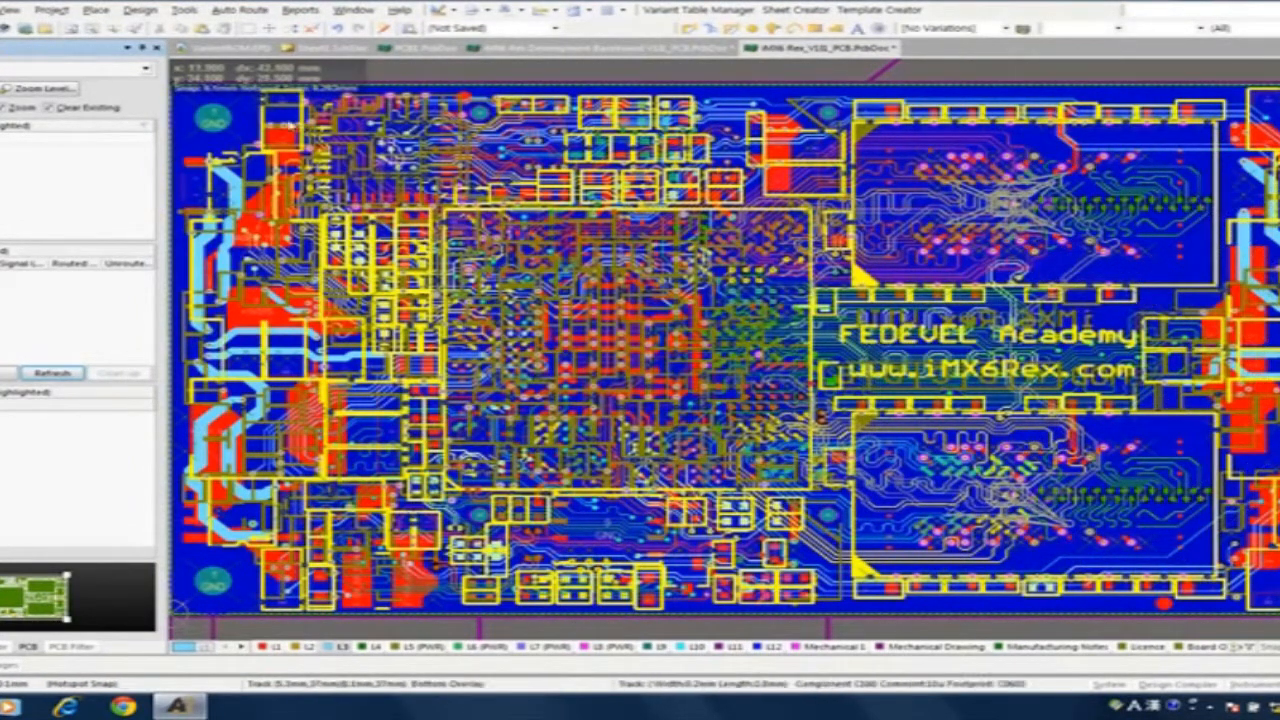
- List the board's components in the PCB panel and select the processor U1 together with the four 96_FPGA_DD3 memory chips
left_click(149, 70)
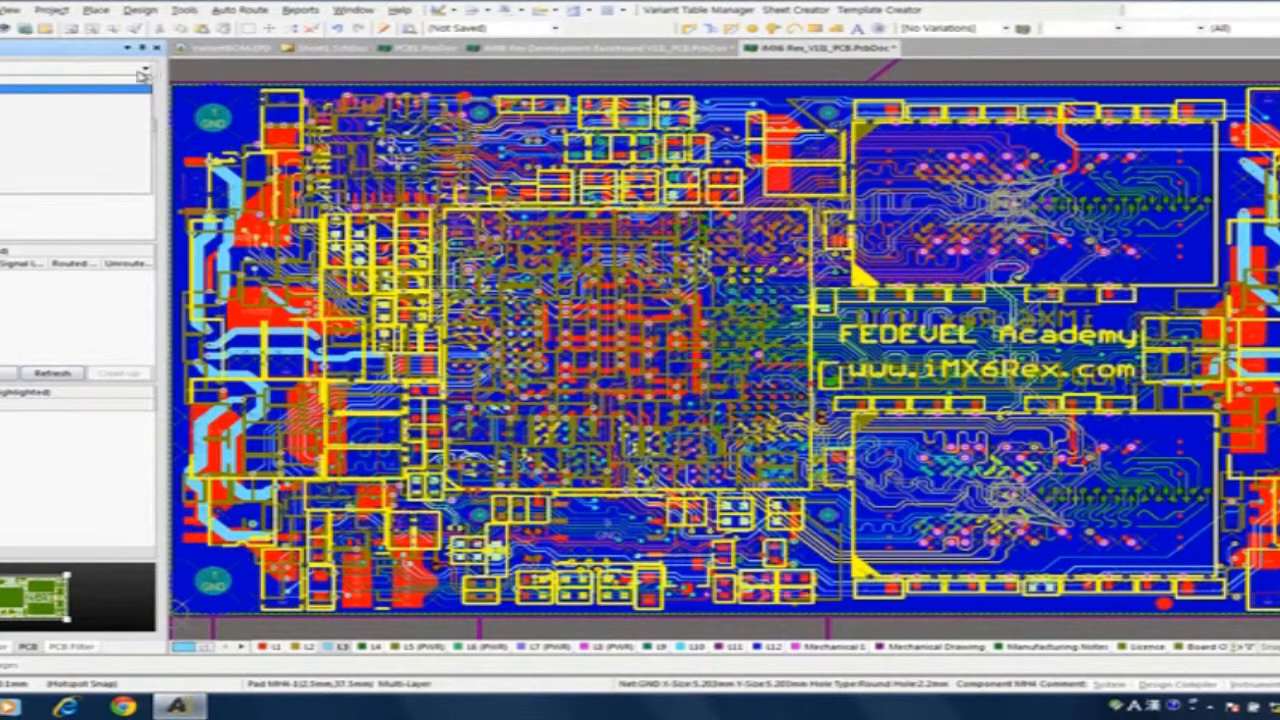
left_click(53, 108)
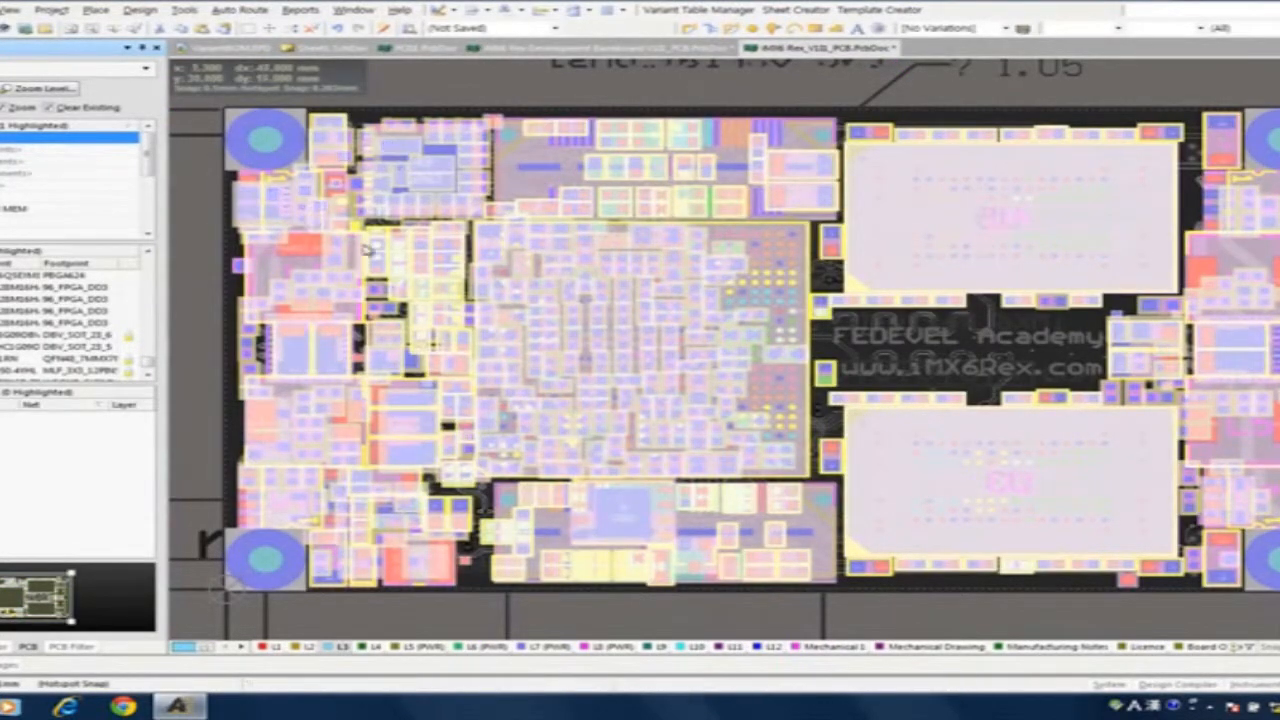
right_click_drag(502, 280, 472, 266)
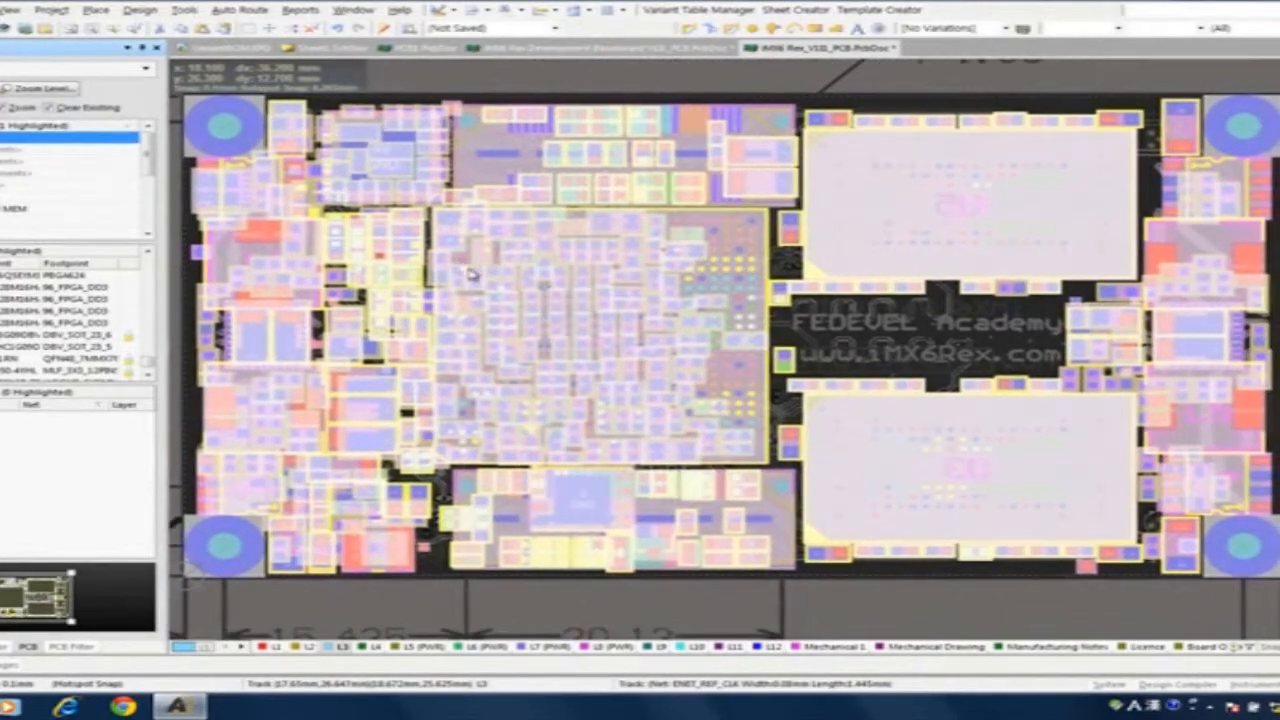
left_click(149, 203)
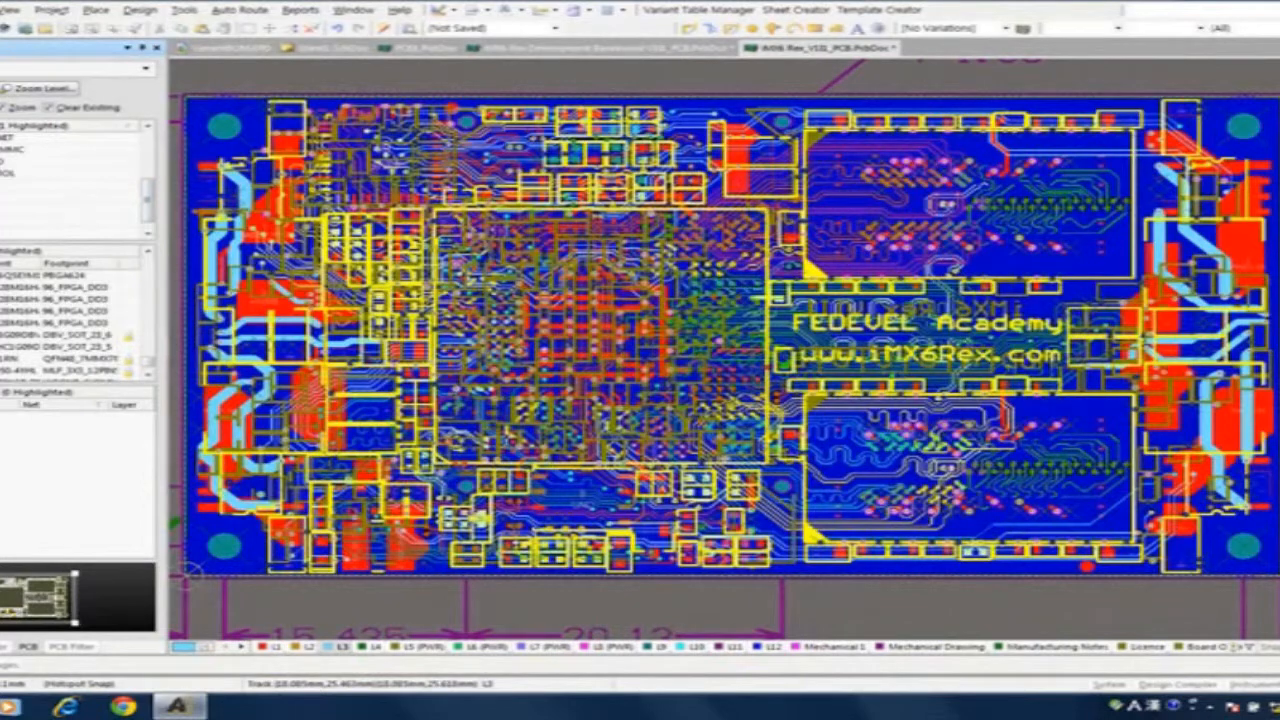
left_click(60, 275)
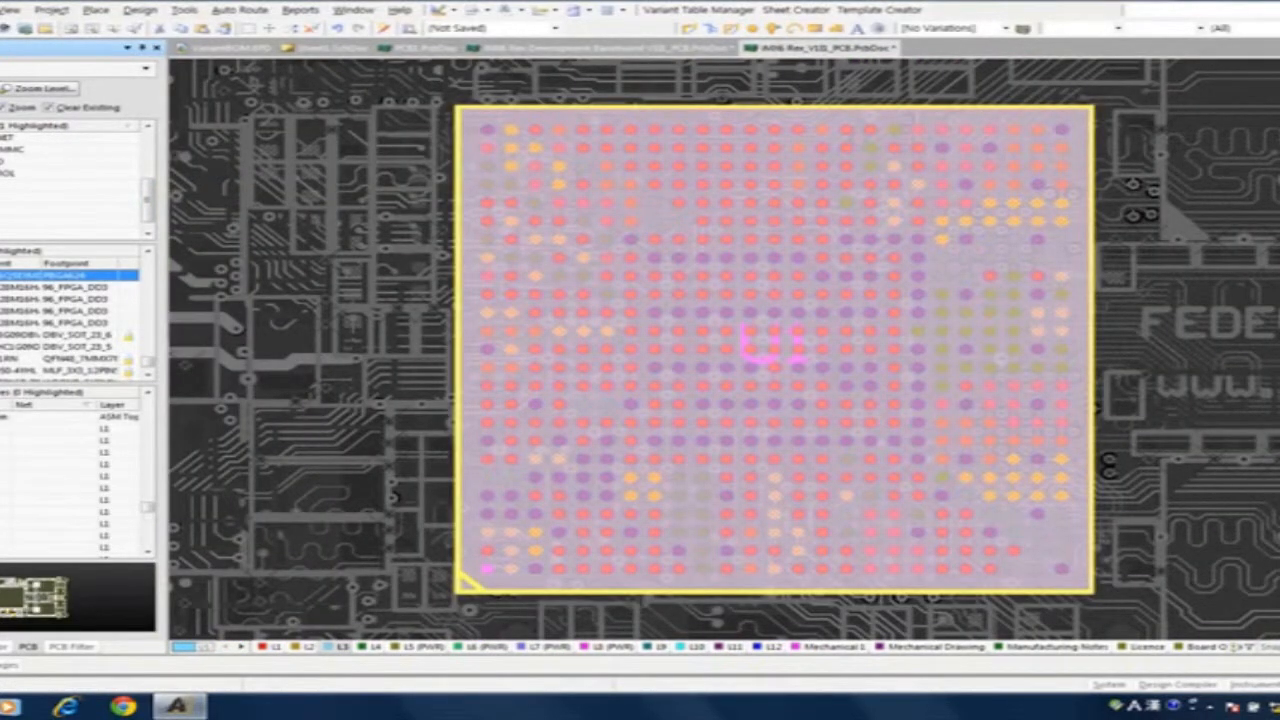
left_click(60, 323, "shift")
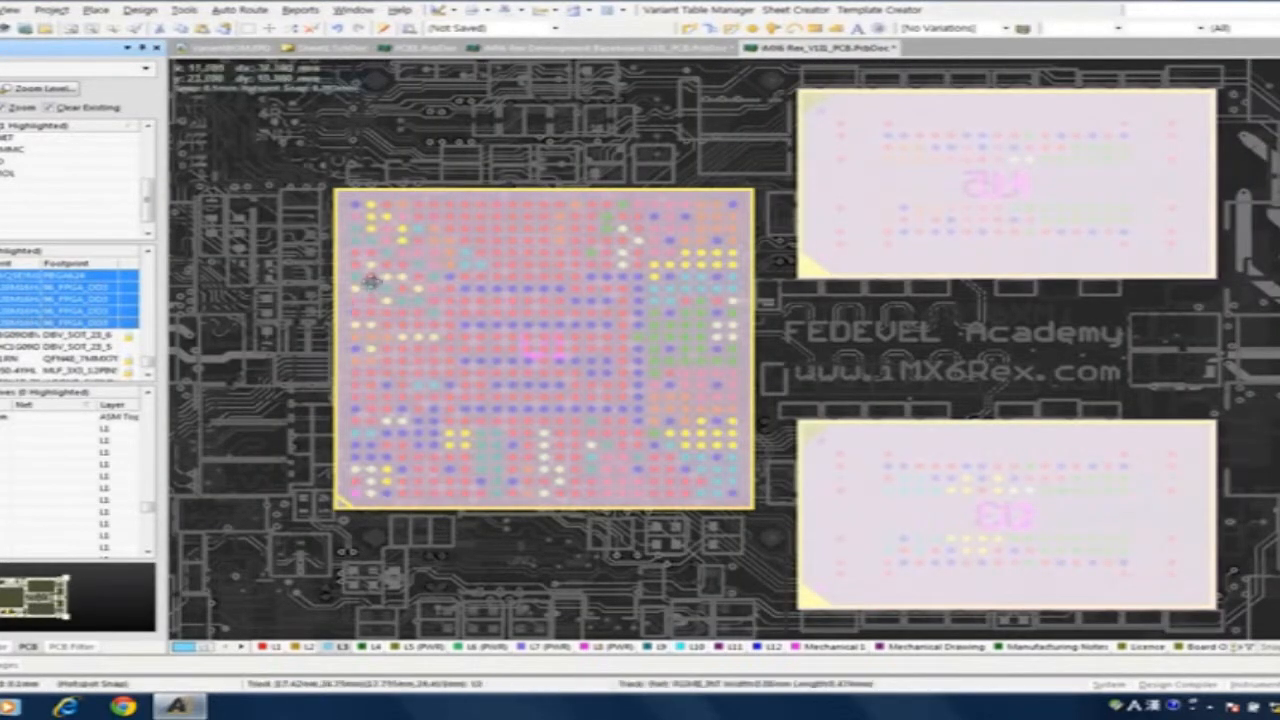
- Start creating xSignals between components, with U1 as the source and U2, U3, U4 and U5 as the destinations
right_click(594, 225)
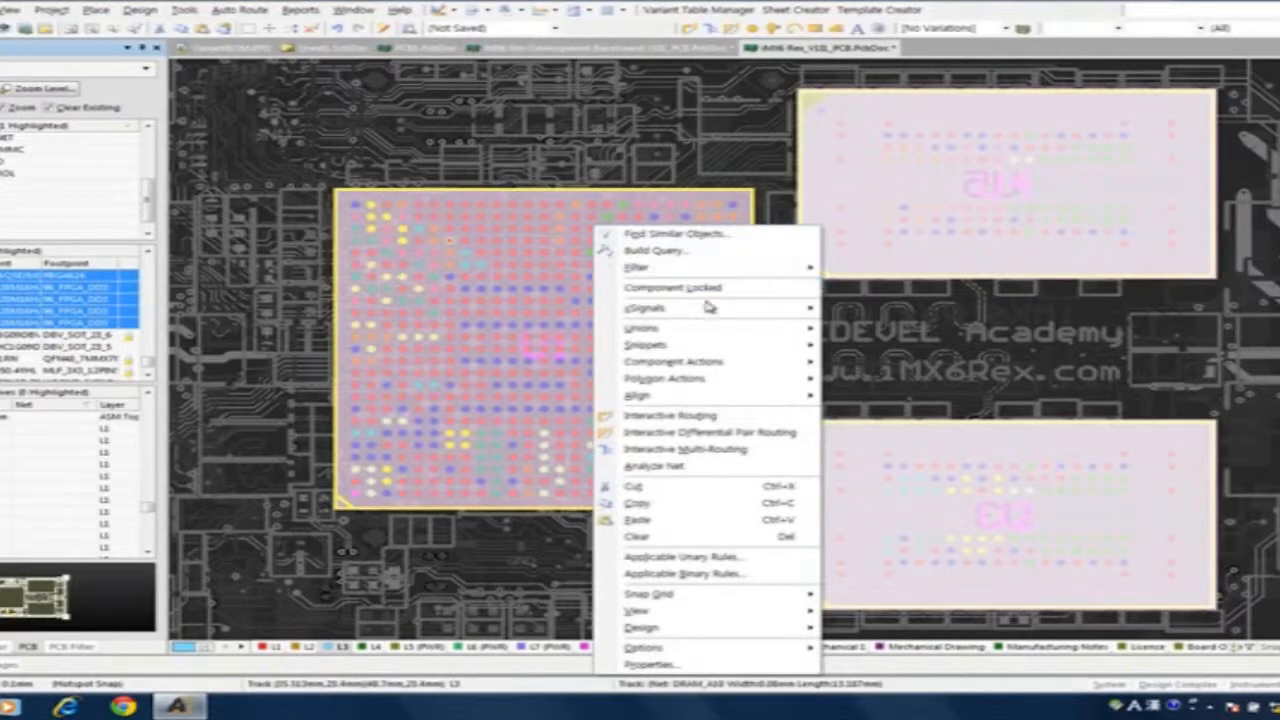
mouse_move(720, 309)
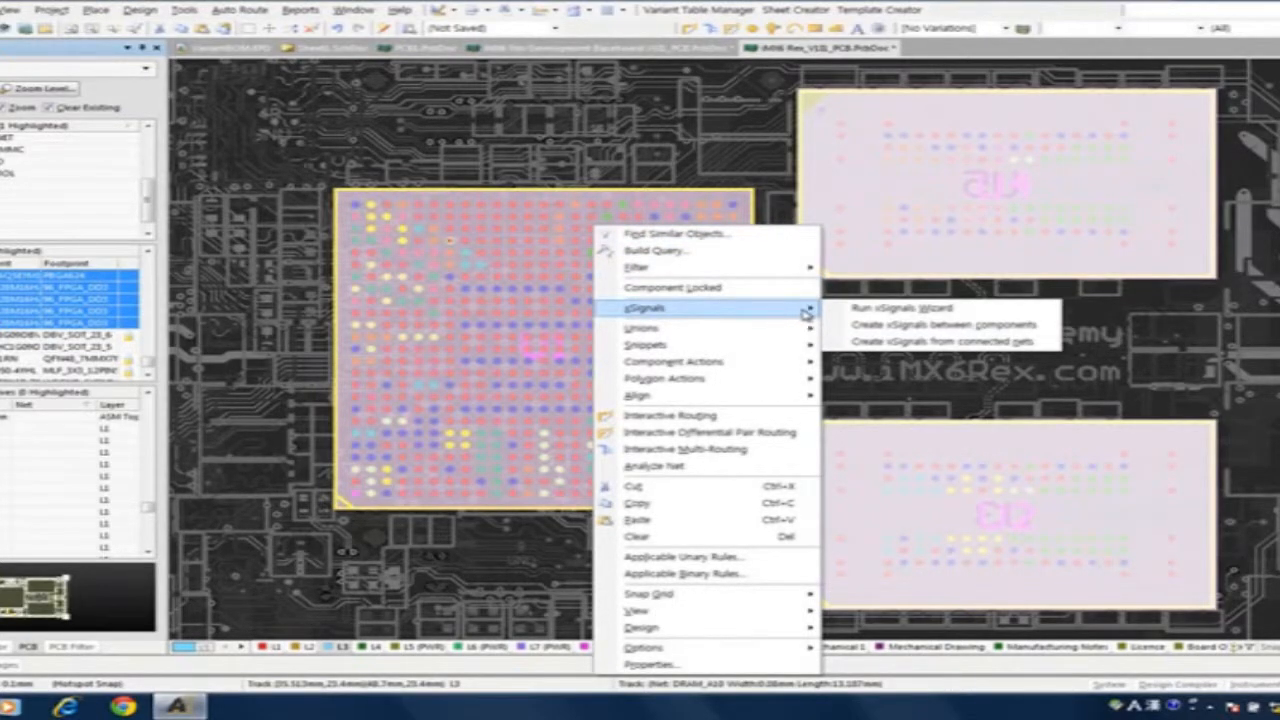
left_click(897, 330)
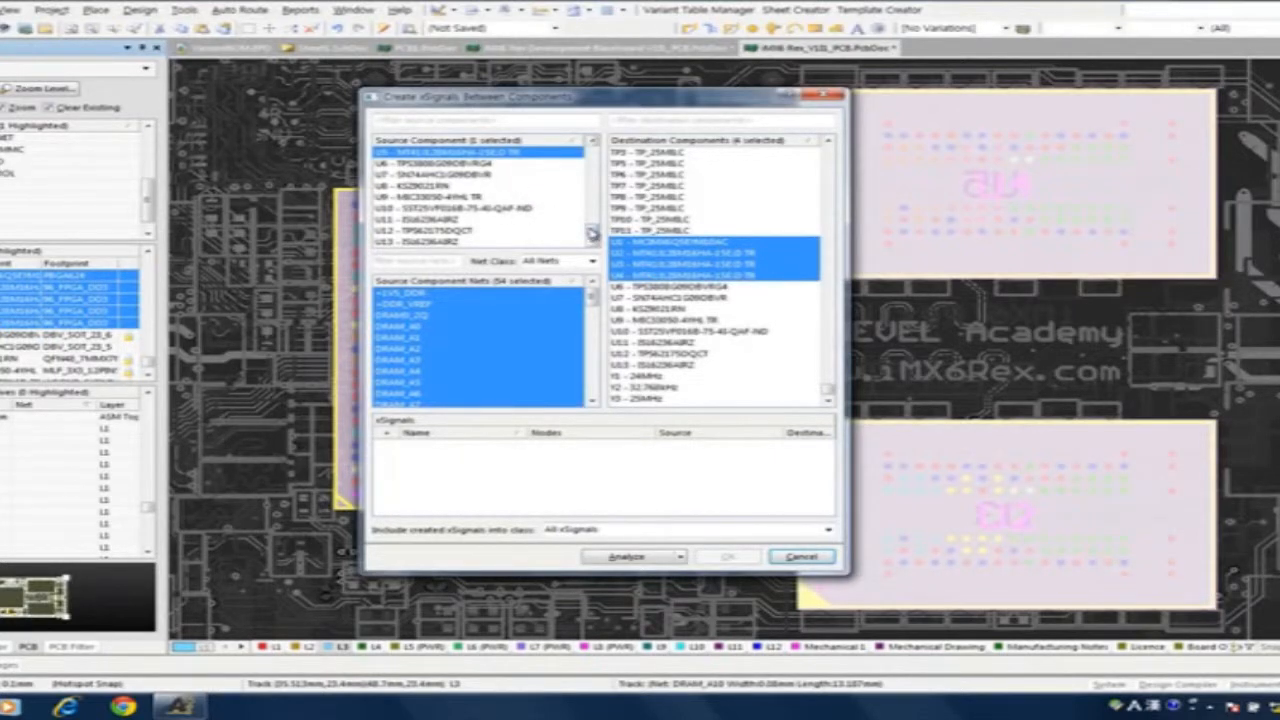
scroll(592, 232, "up", 5)
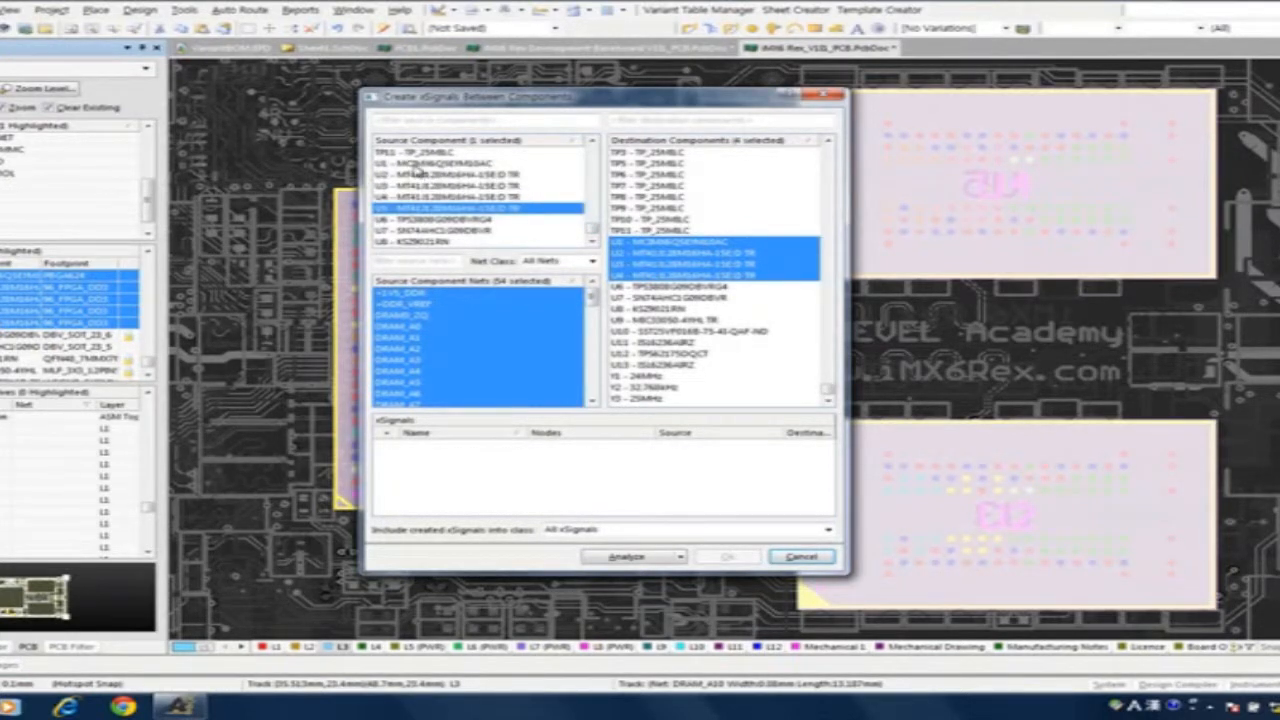
left_click(416, 165)
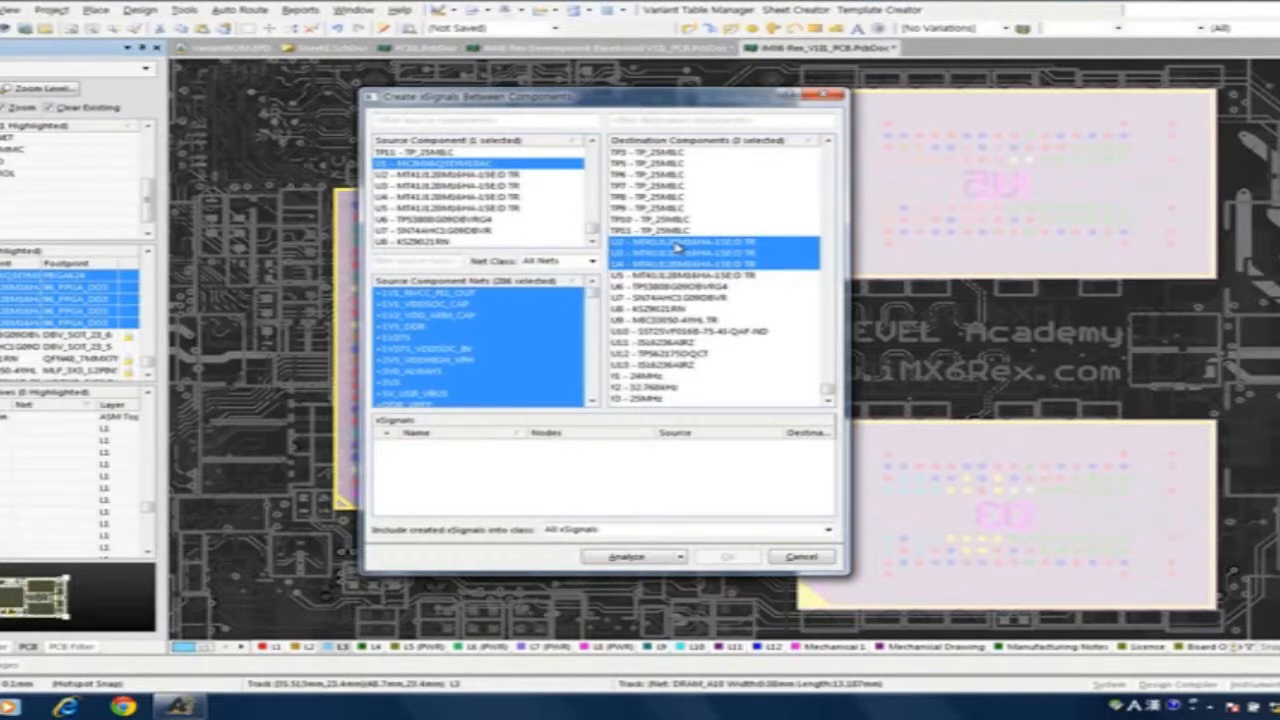
left_click(672, 246)
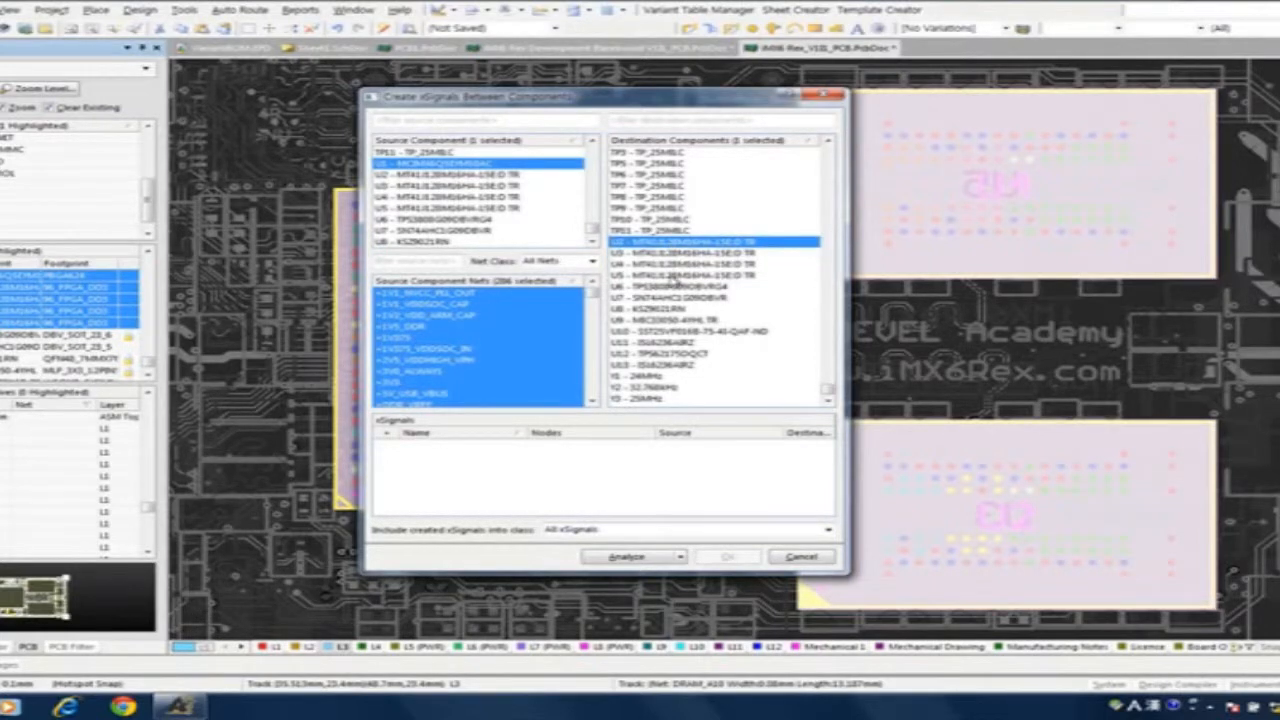
left_click(665, 277, "shift")
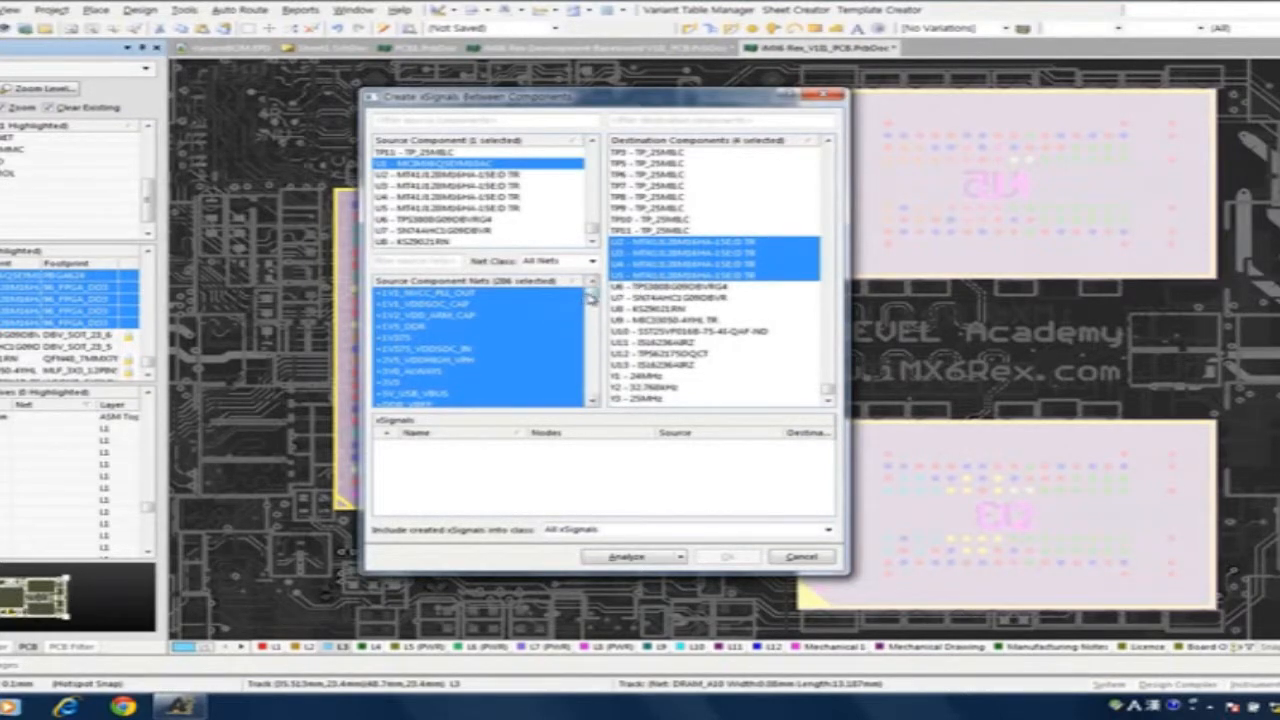
- Limit the source component nets to the address nets DRAM_A0 through DRAM_A15
mouse_move(592, 297)
left_mouse_down()
mouse_move(592, 345)
mouse_move(592, 306)
left_mouse_up()
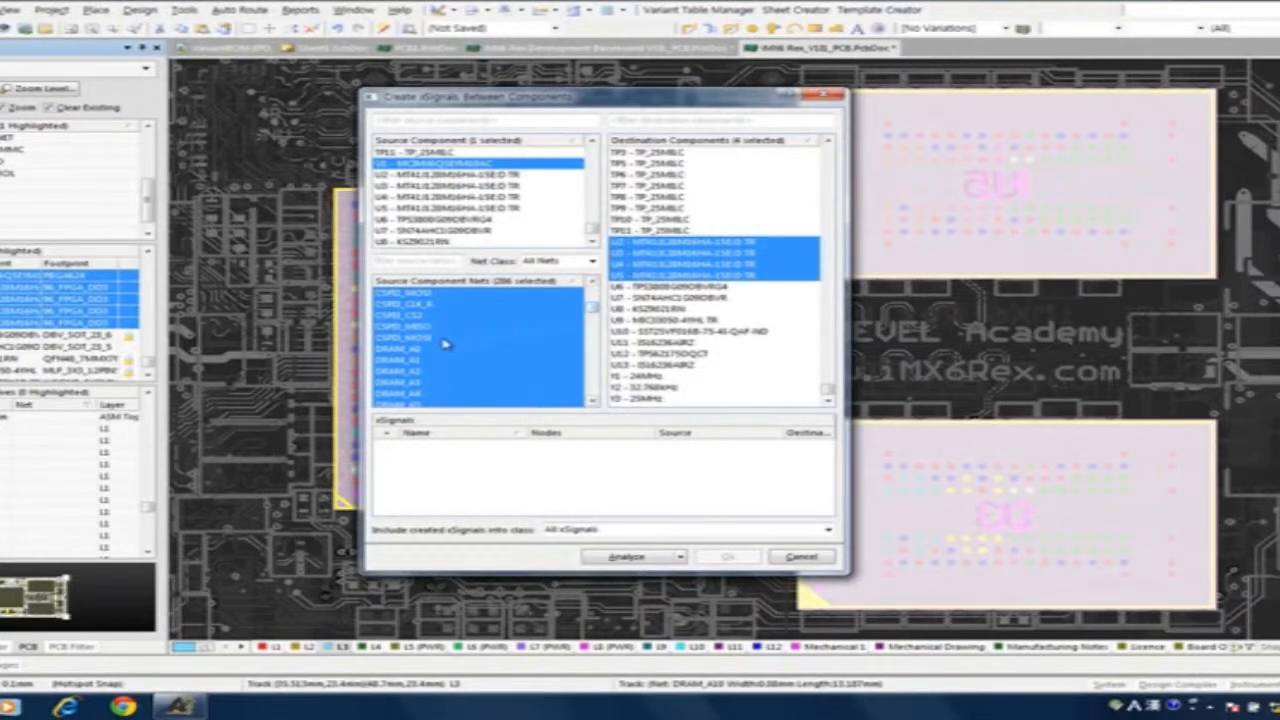
left_click(433, 350)
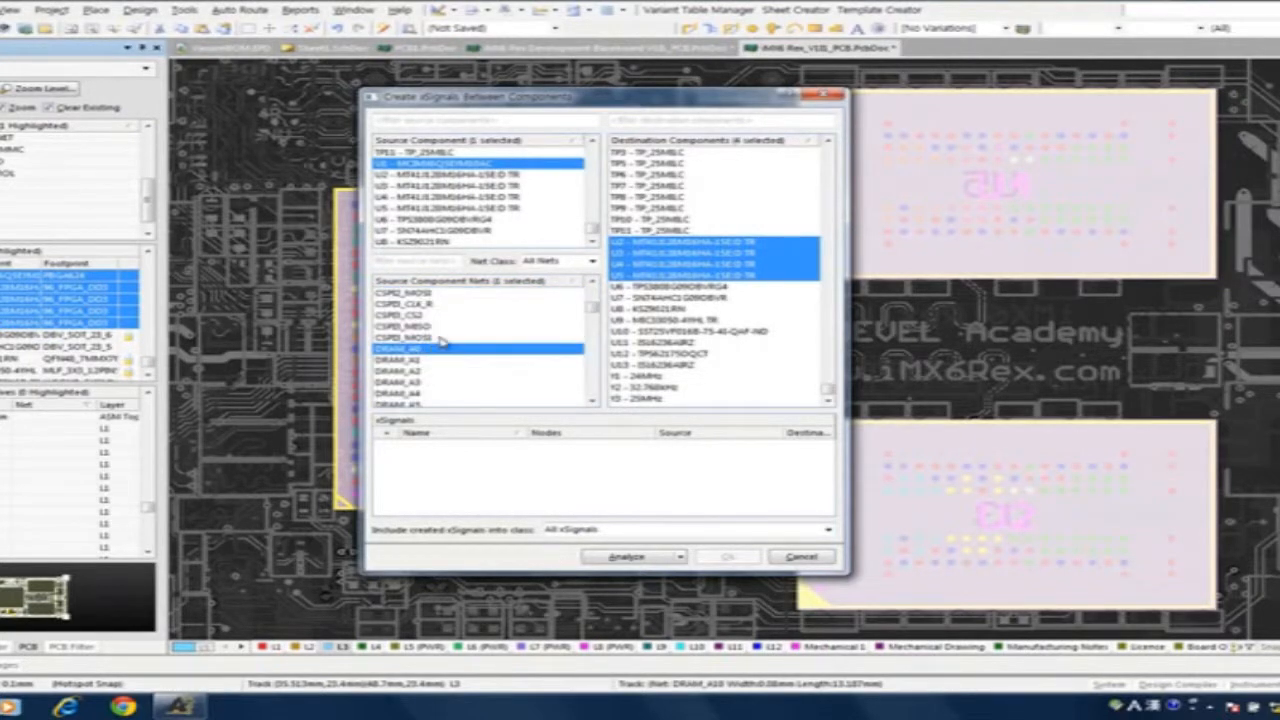
scroll(593, 385, "down", 3)
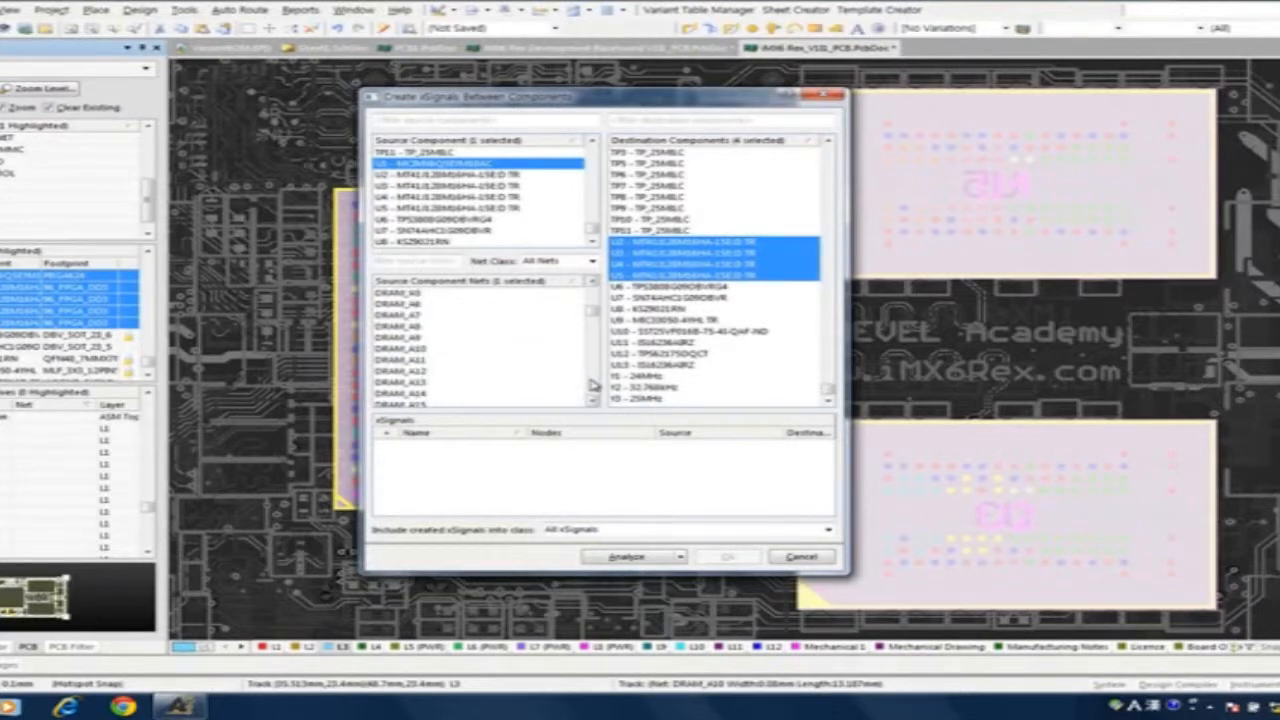
double_click(592, 400)
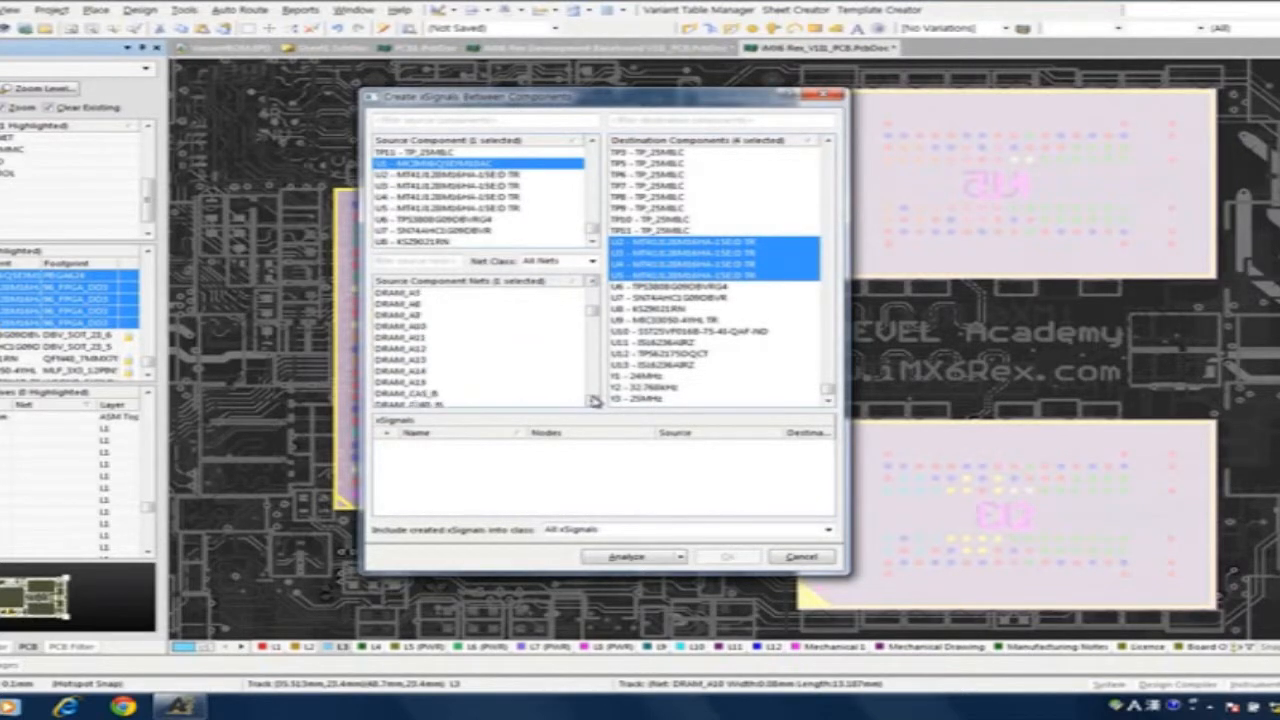
left_click(431, 384, "shift")
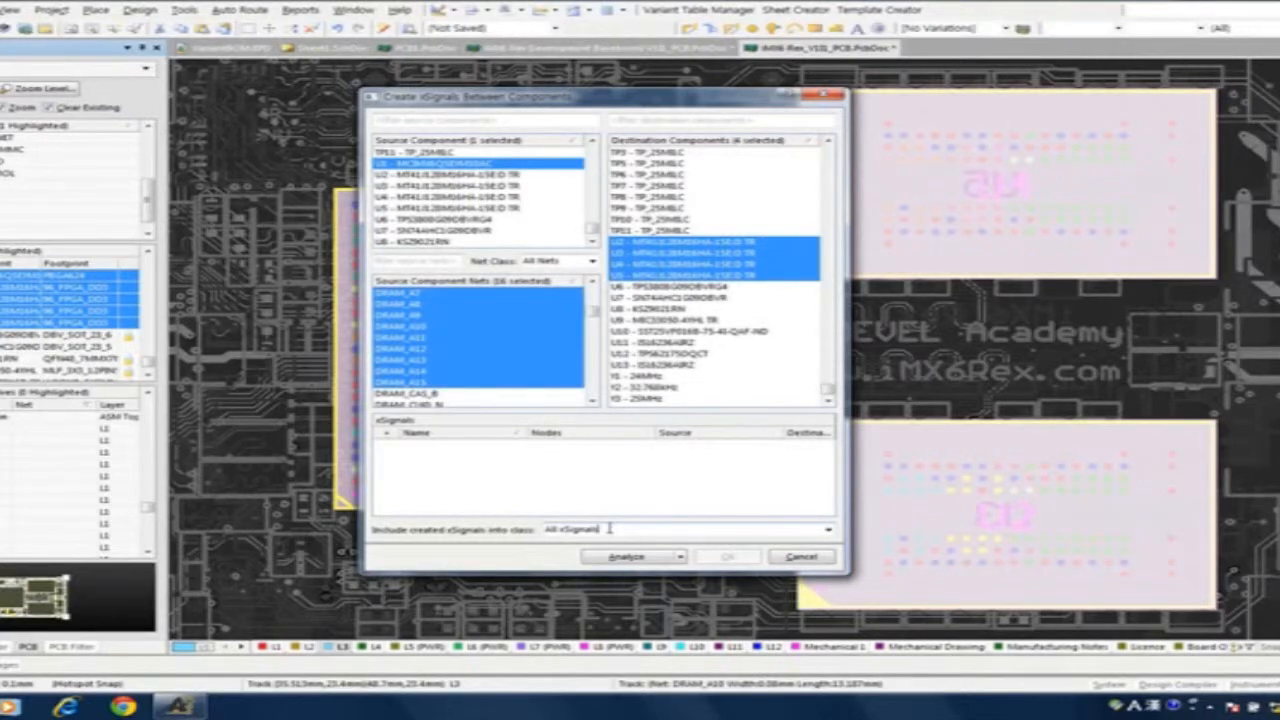
- Assign the created xSignals to a class named DDR_Test and analyze the selected nets
left_click_drag(608, 528, 540, 529)
type("DR_Test")
left_click(631, 557)
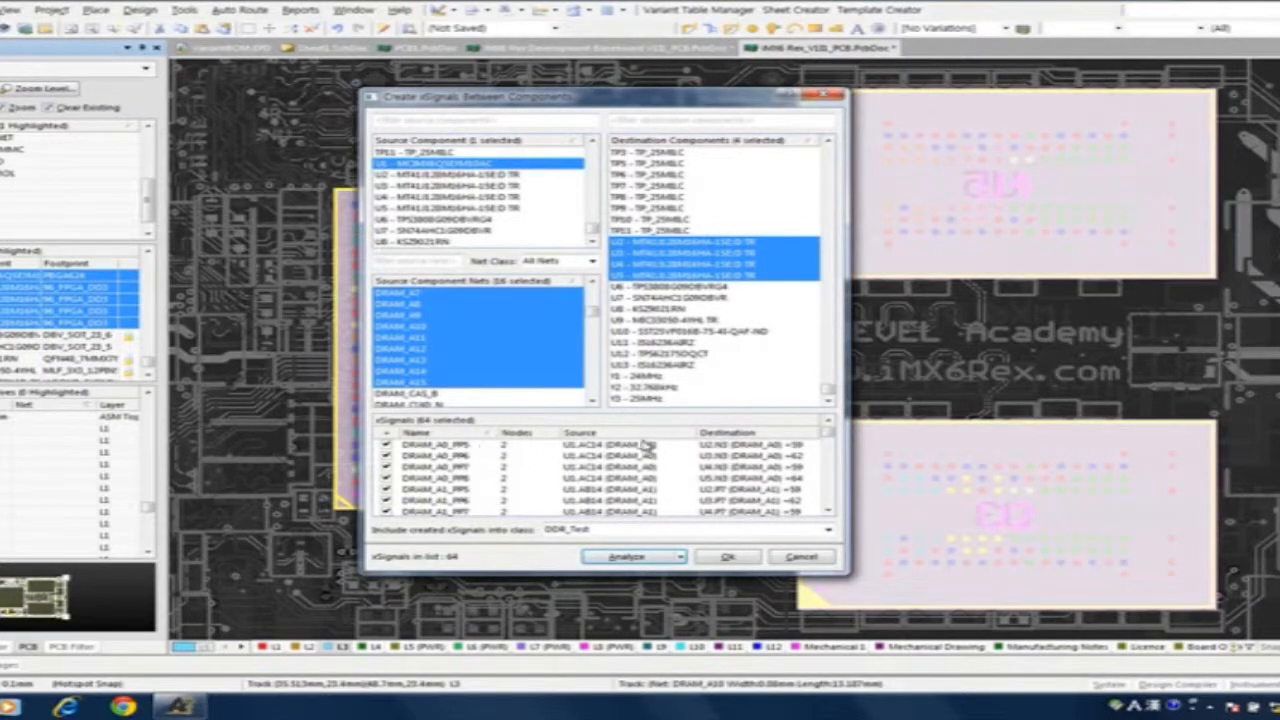
- Check the proposed DRAM_A0 xSignals and the class name, and create all the listed xSignals
left_click(455, 447)
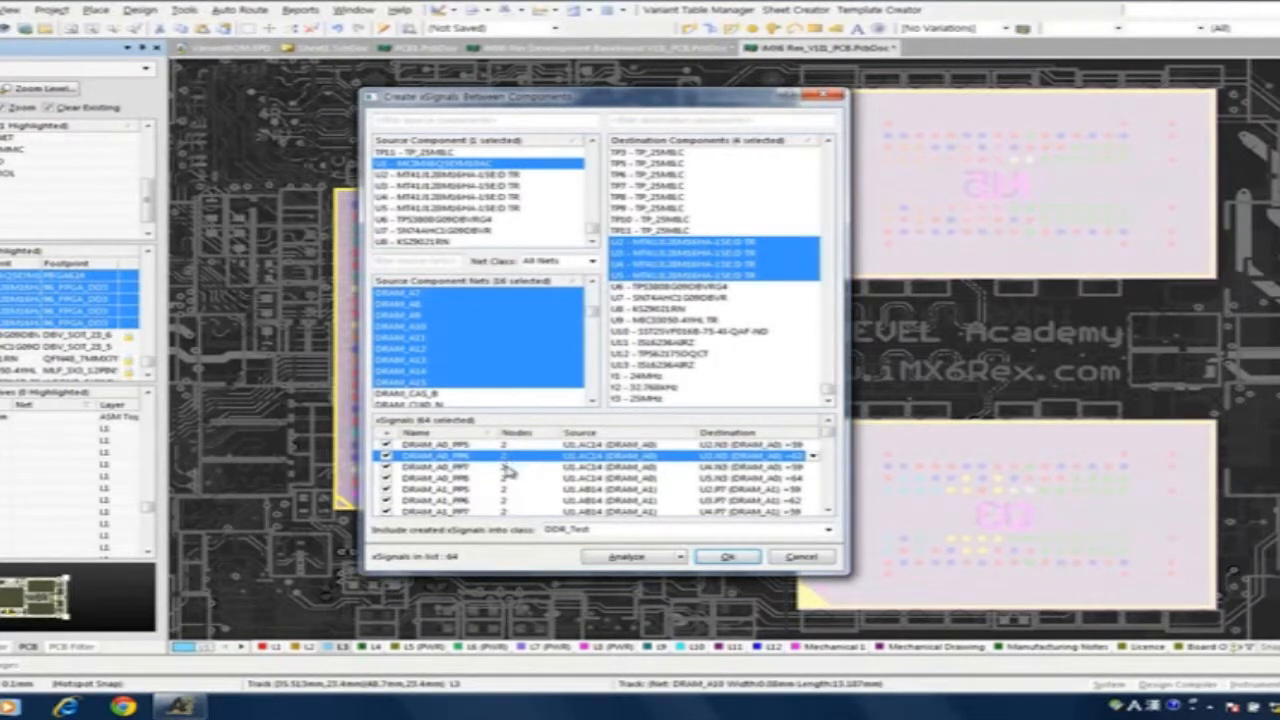
left_click(507, 468)
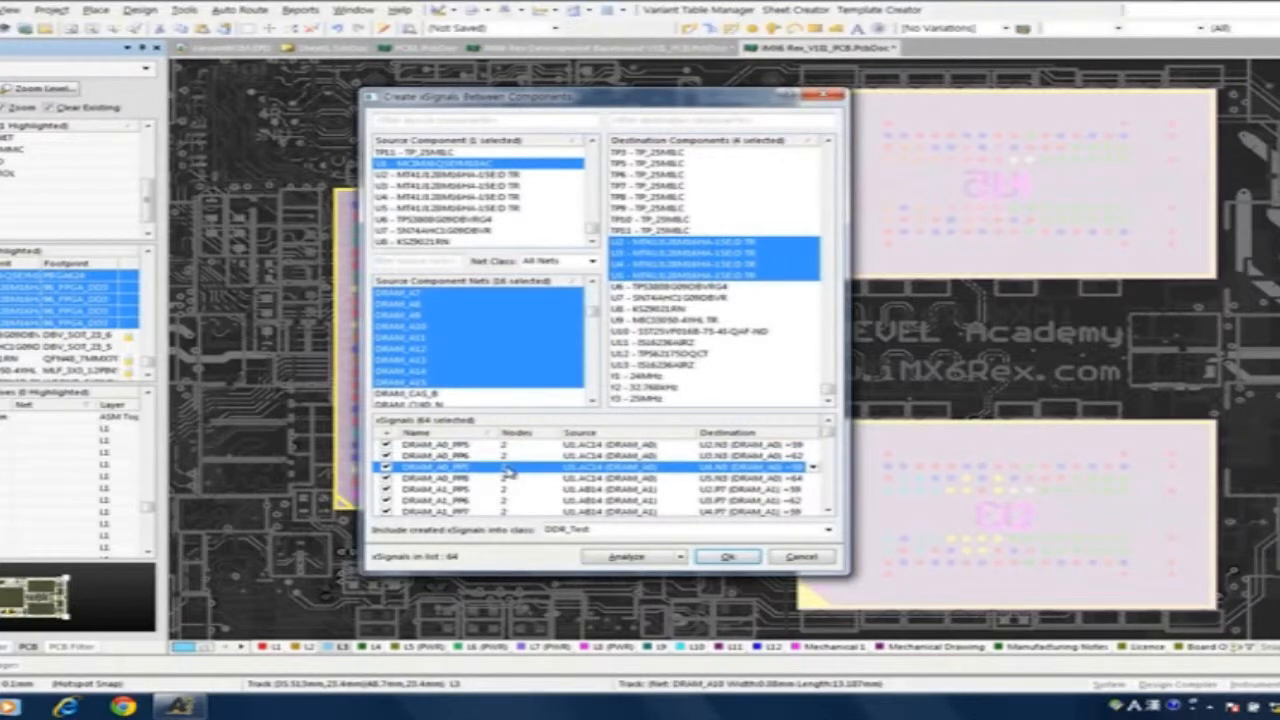
left_click(512, 479)
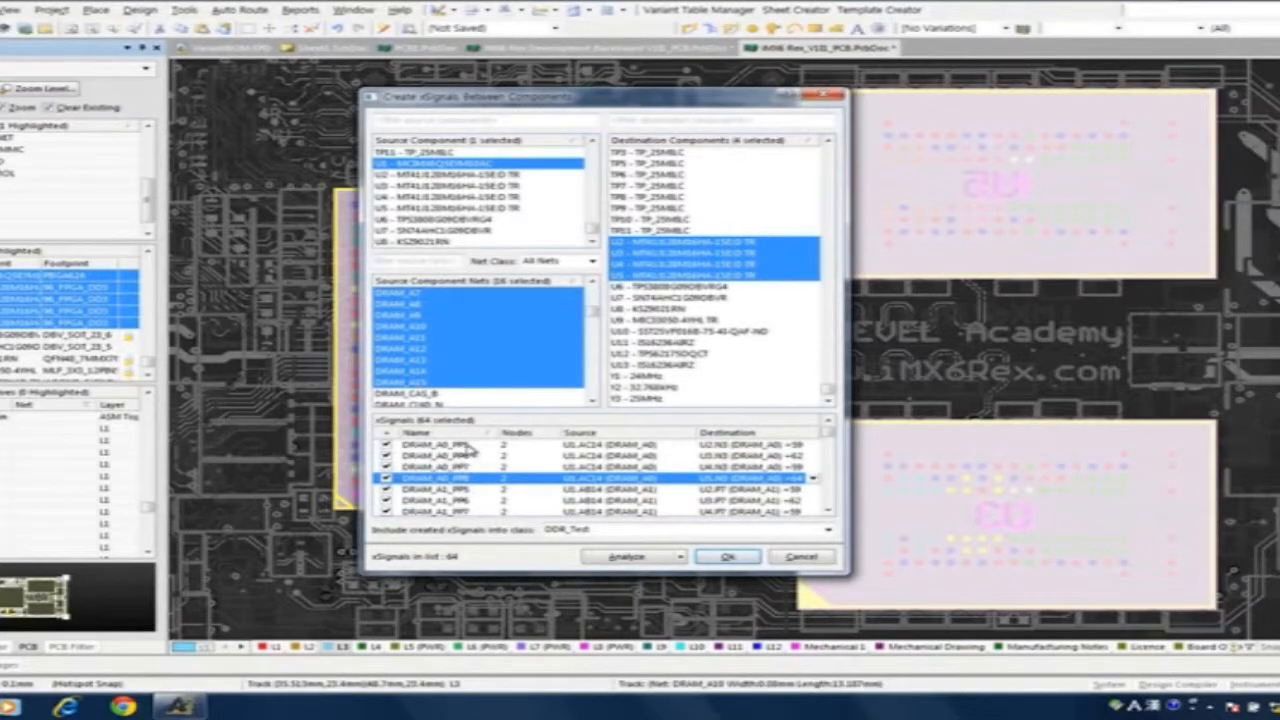
double_click(575, 527)
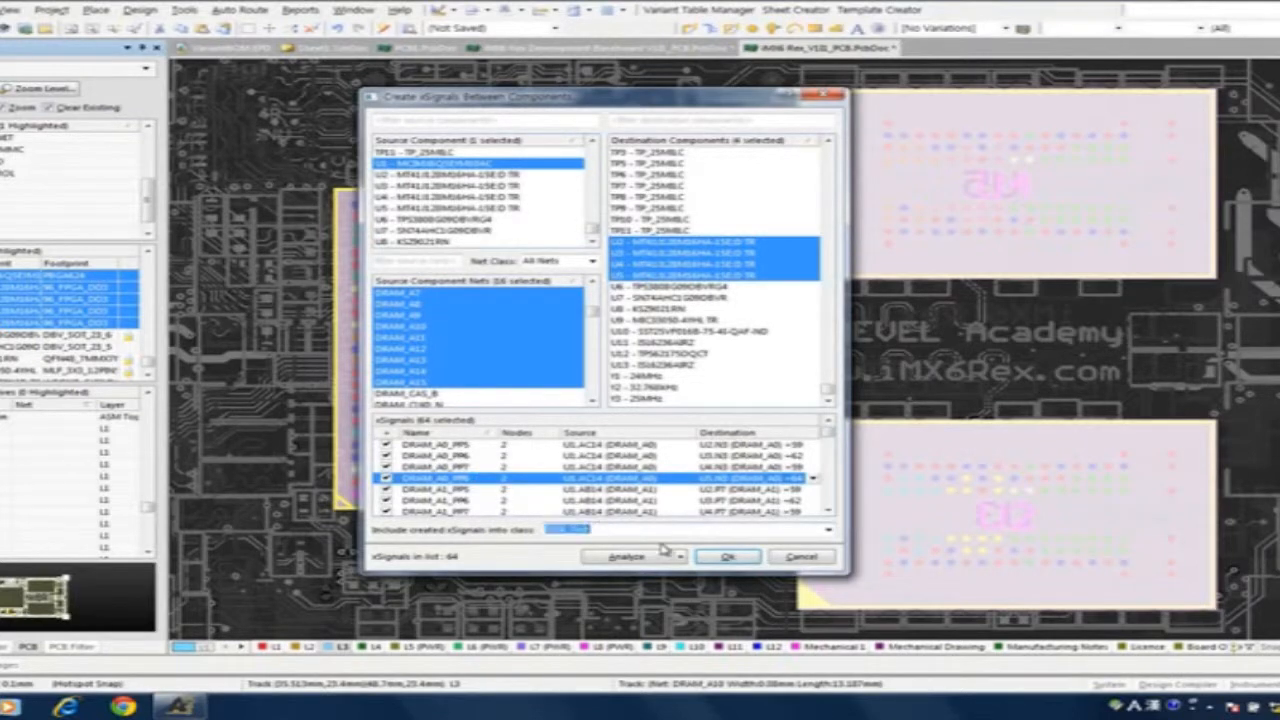
left_click(727, 559)
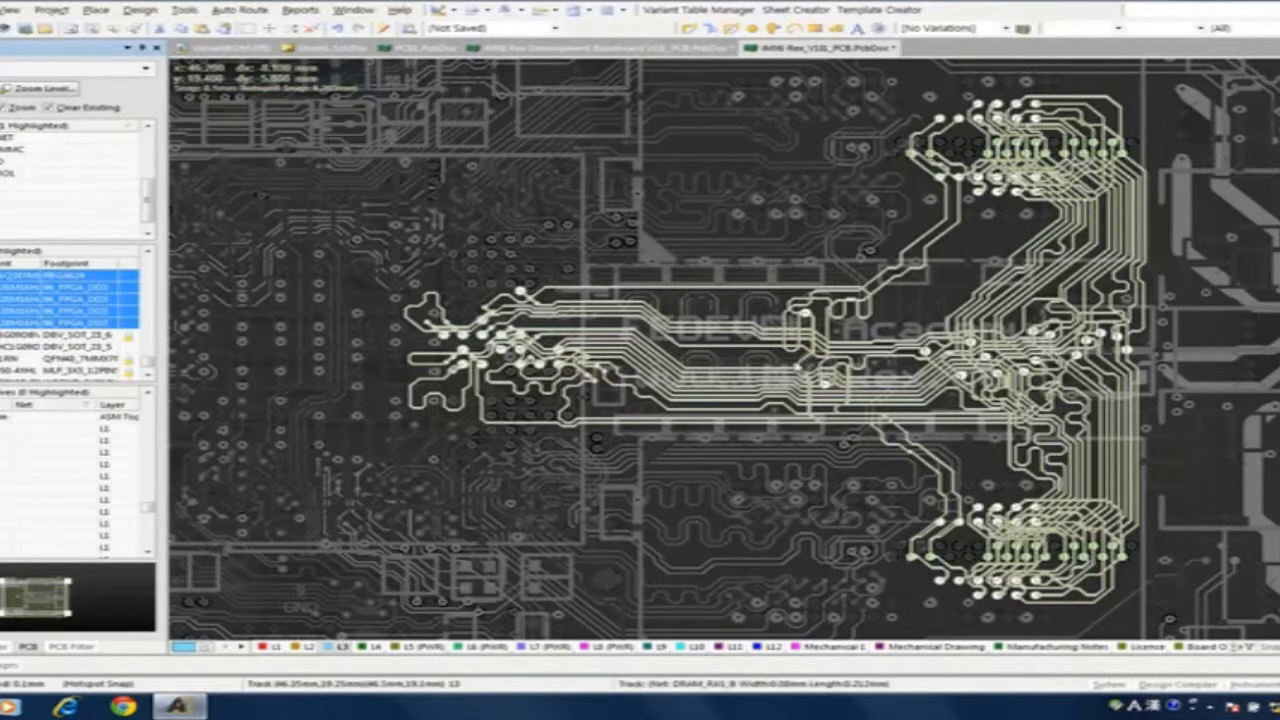
- Switch the PCB panel to the xSignals list and examine the signal and routed lengths of the xSignals
left_click(147, 68)
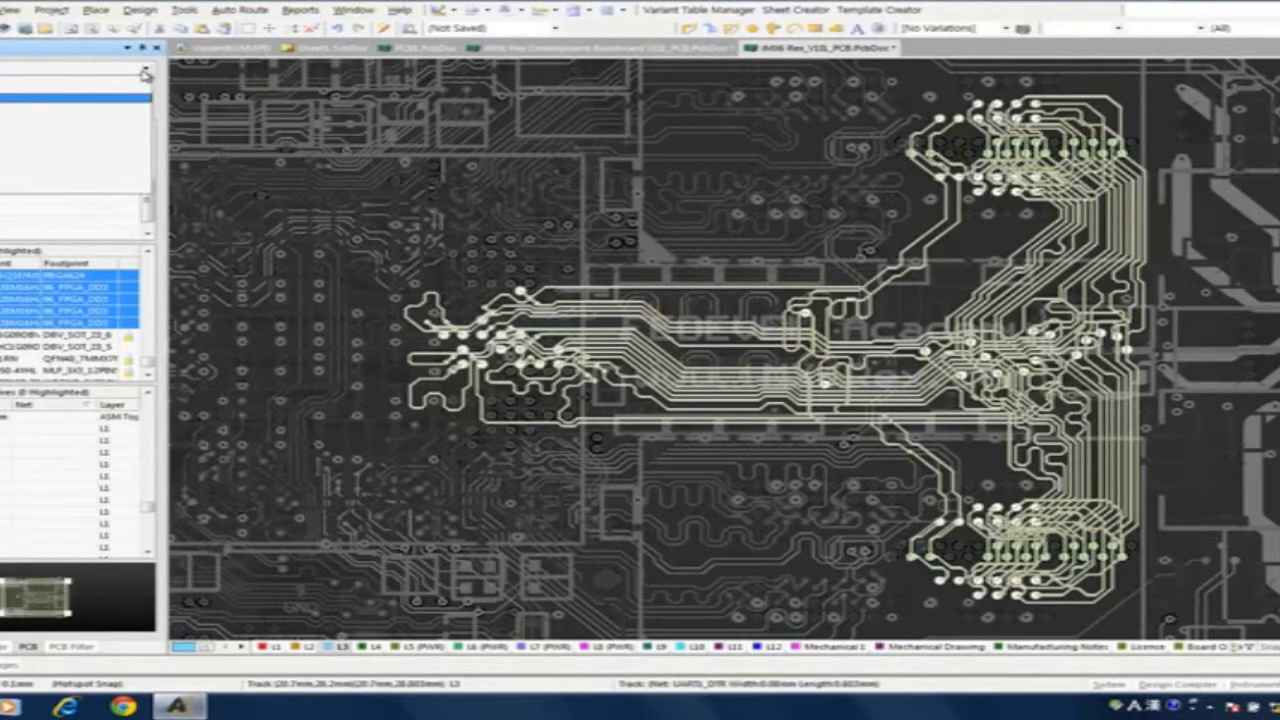
left_click(90, 90)
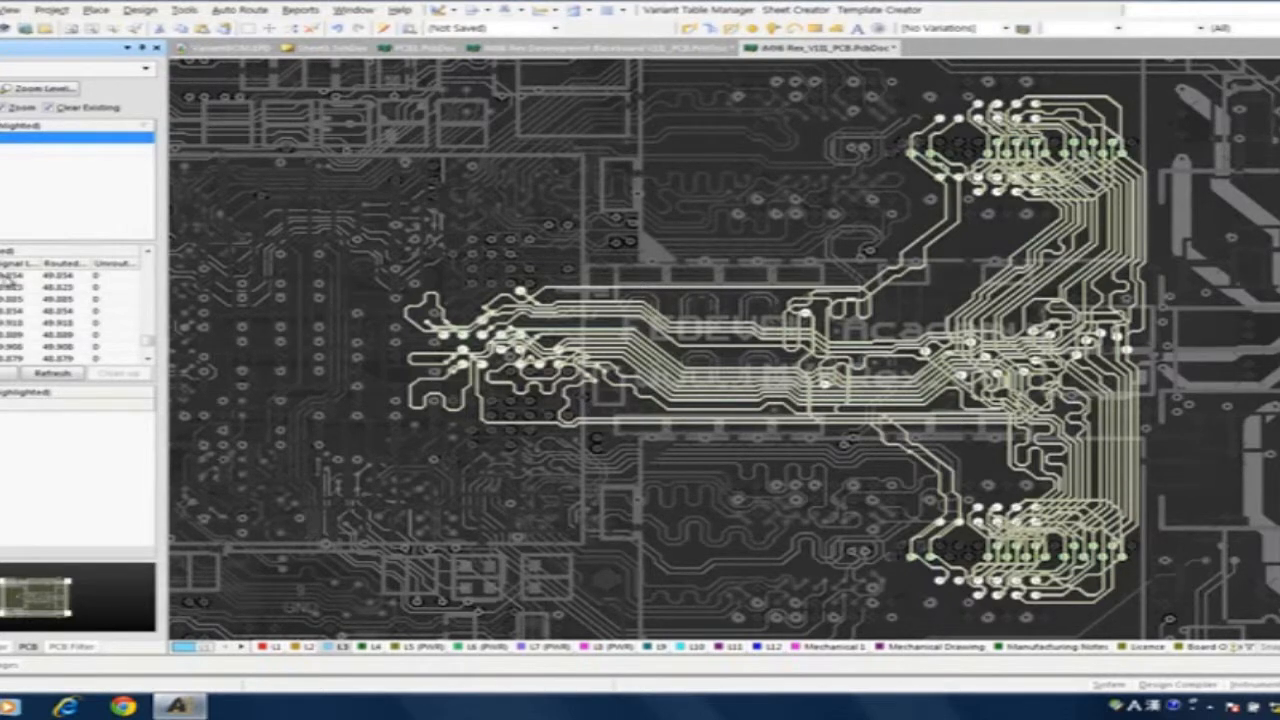
left_click(148, 345)
left_click(148, 345)
left_click(148, 345)
left_click(148, 344)
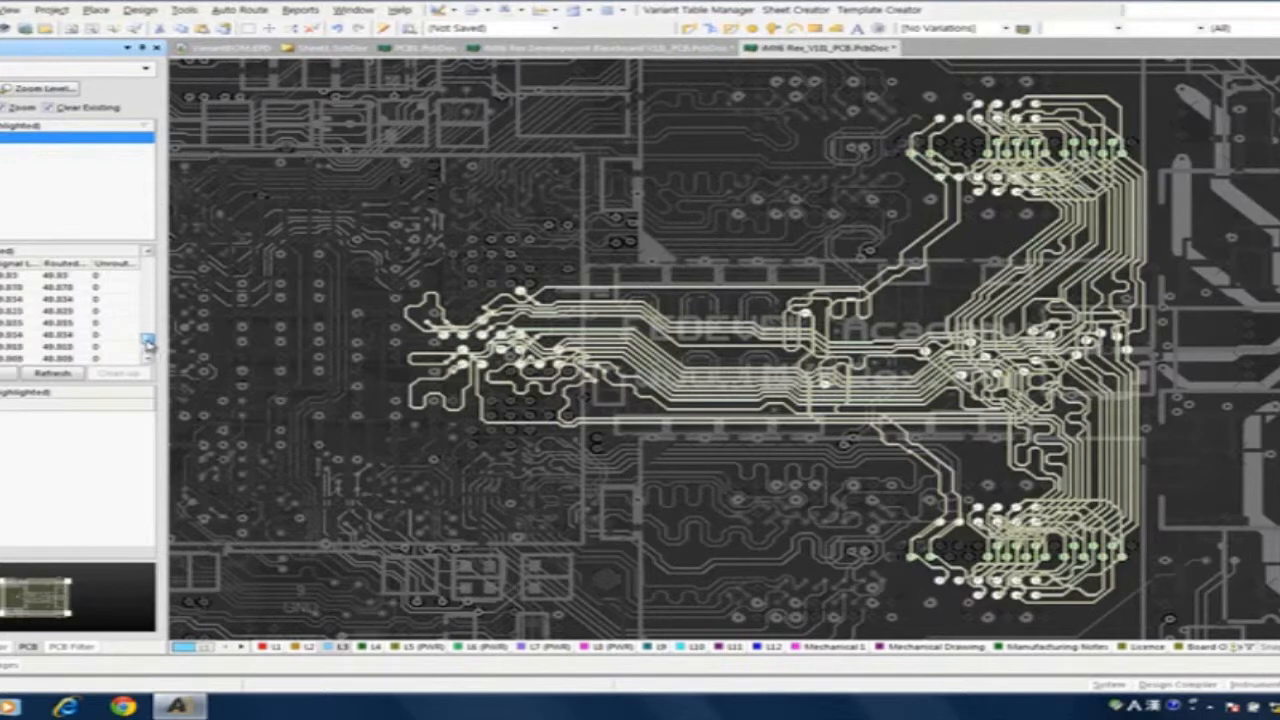
- Highlight individual xSignals near the start of the list on the board and compare their routed lengths
left_click_drag(148, 343, 149, 274)
left_click(70, 300)
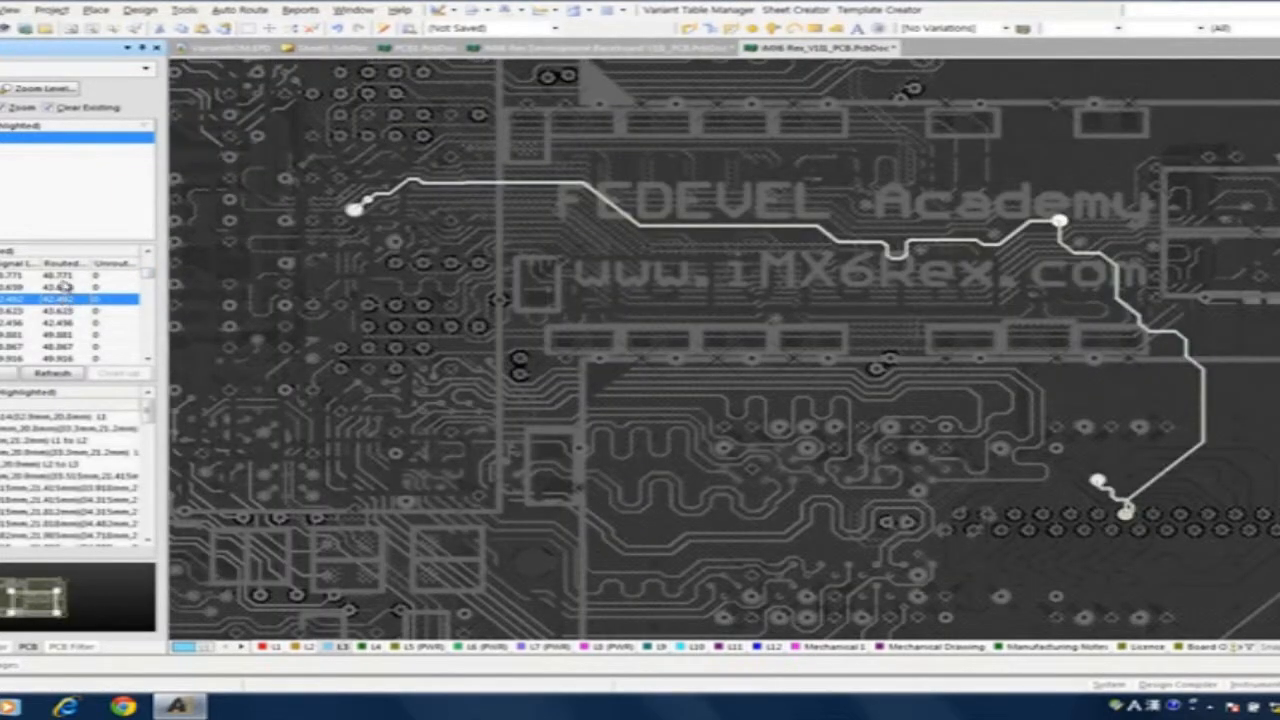
left_click(66, 276)
left_click(65, 298)
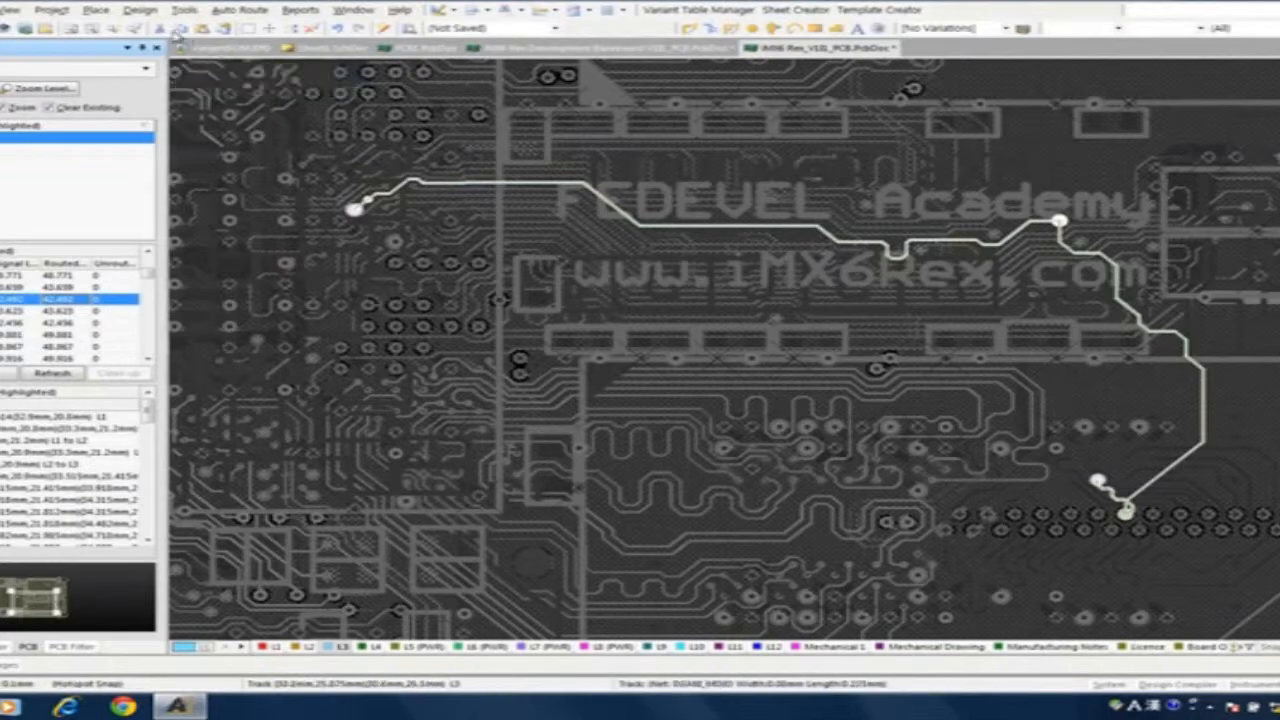
- Open the PCB design rules and create a new Matched Lengths rule in the High Speed category
left_click(140, 10)
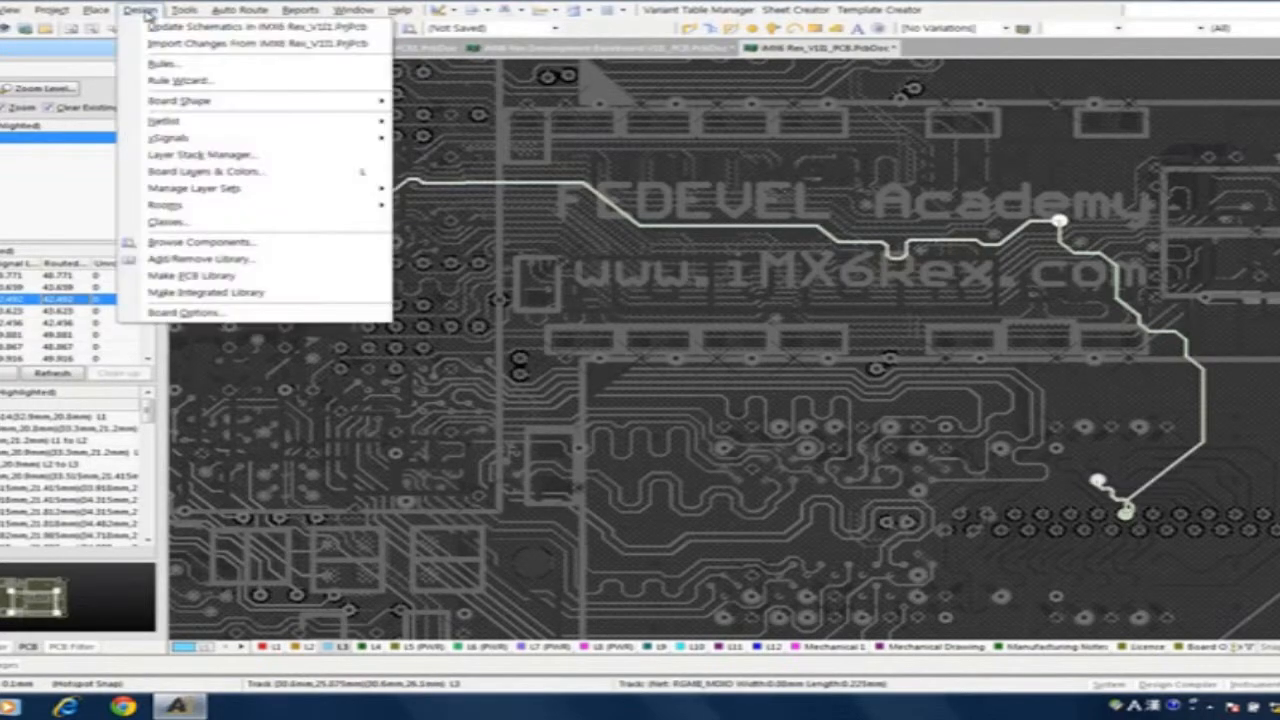
left_click(162, 63)
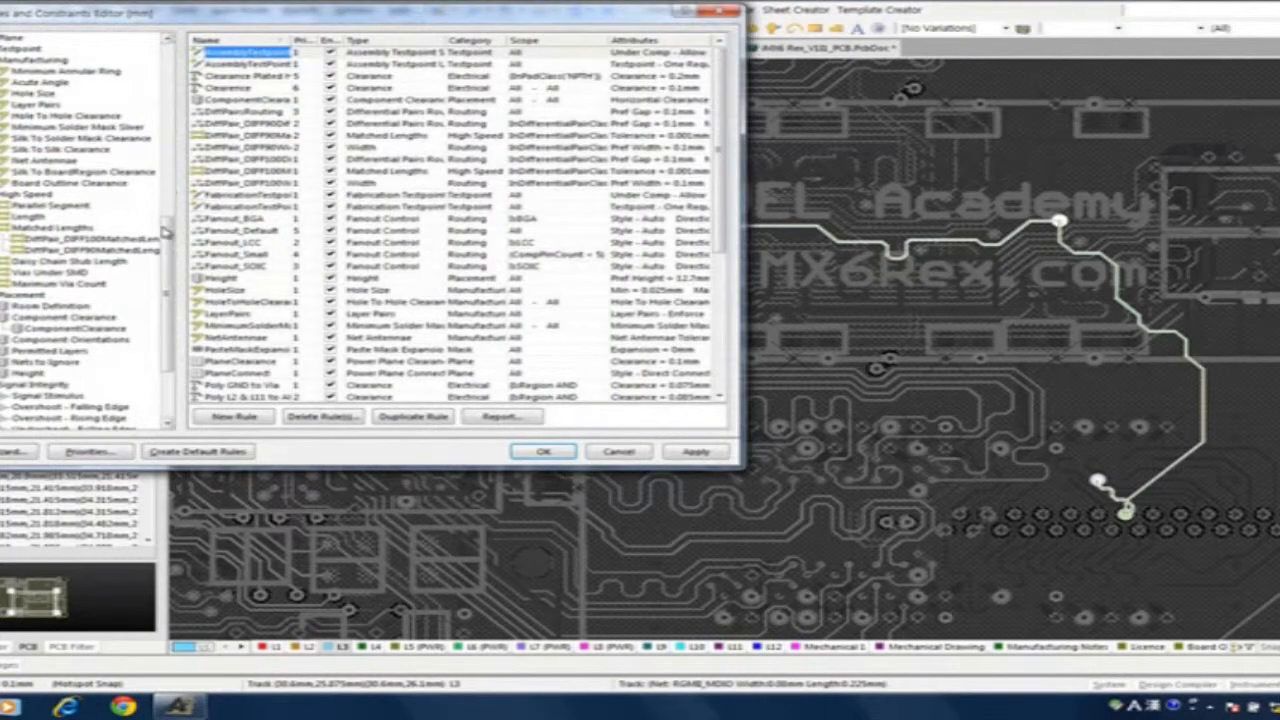
left_click_drag(214, 18, 443, 94)
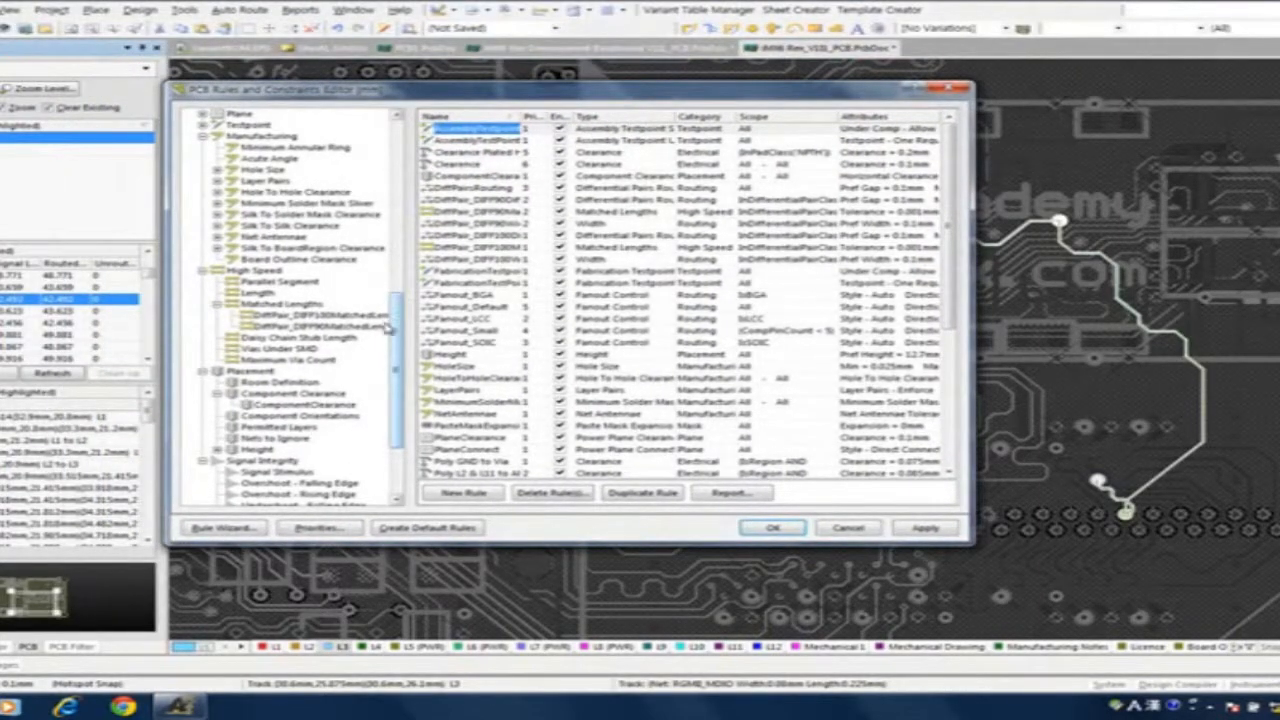
left_click(308, 306)
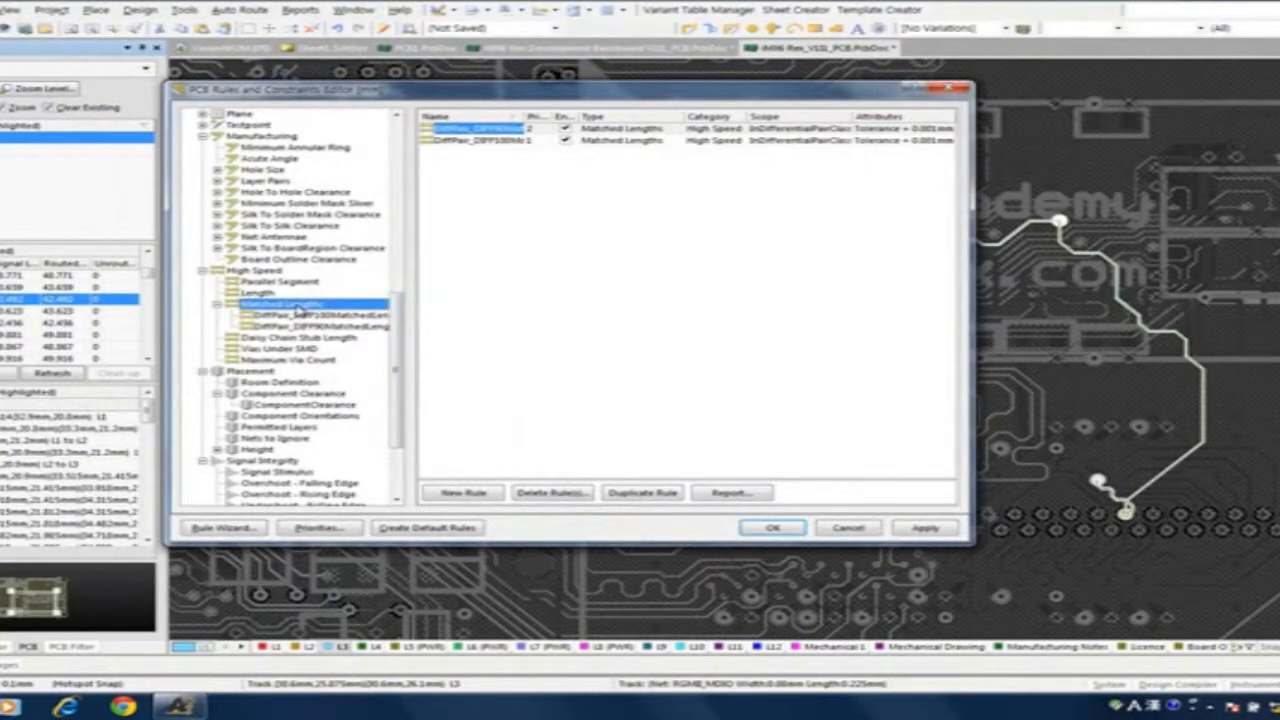
right_click(298, 311)
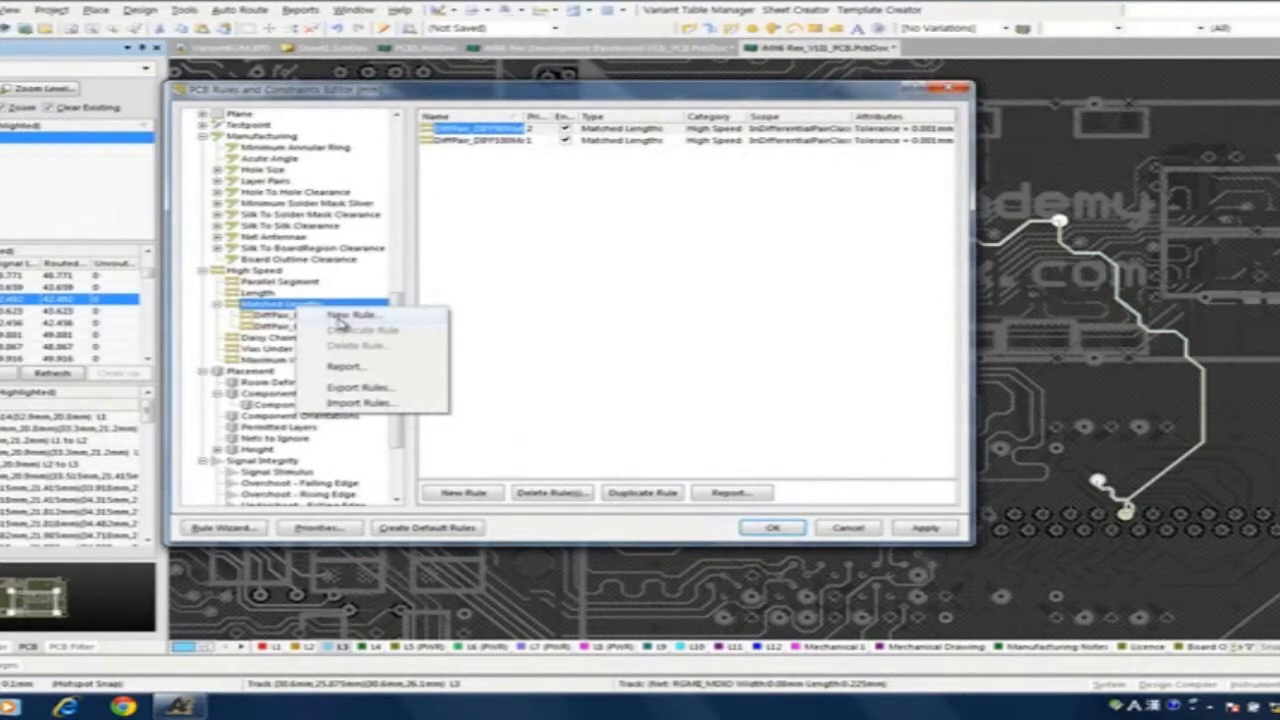
left_click(340, 318)
left_click(314, 318)
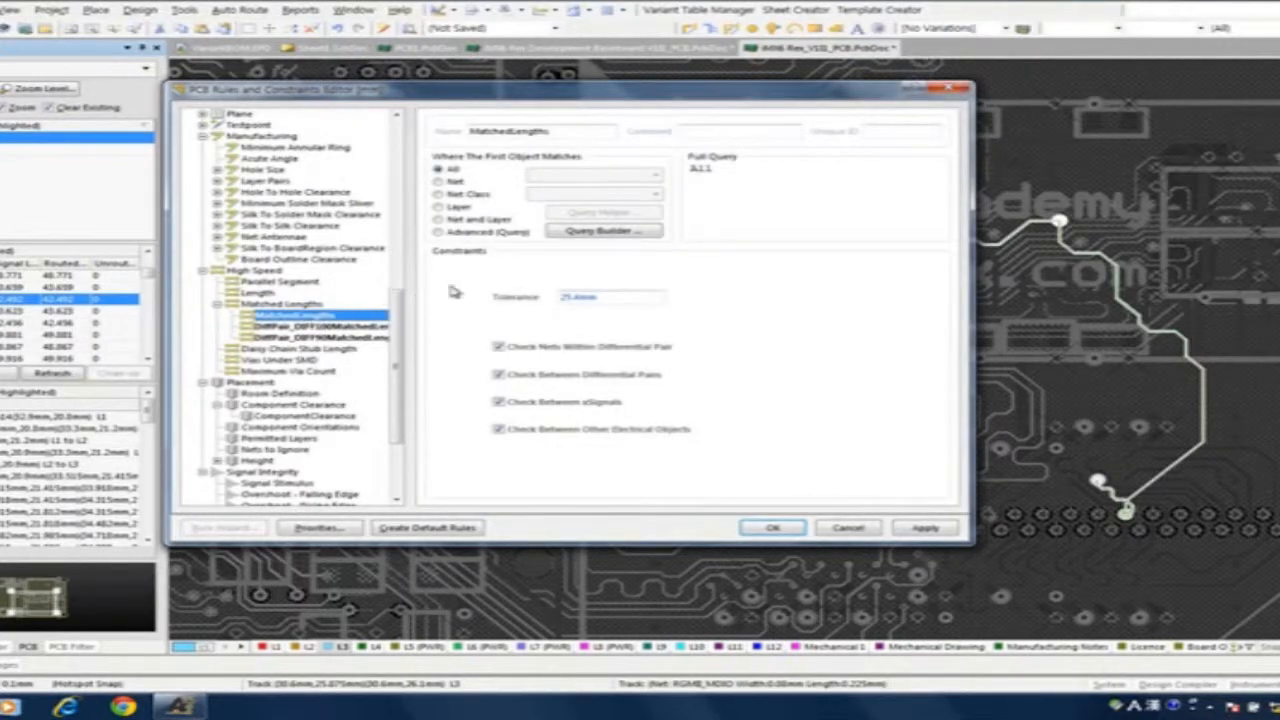
- Set the rule's tolerance to 2 mm and leave only the check between xSignals enabled
double_click(584, 297)
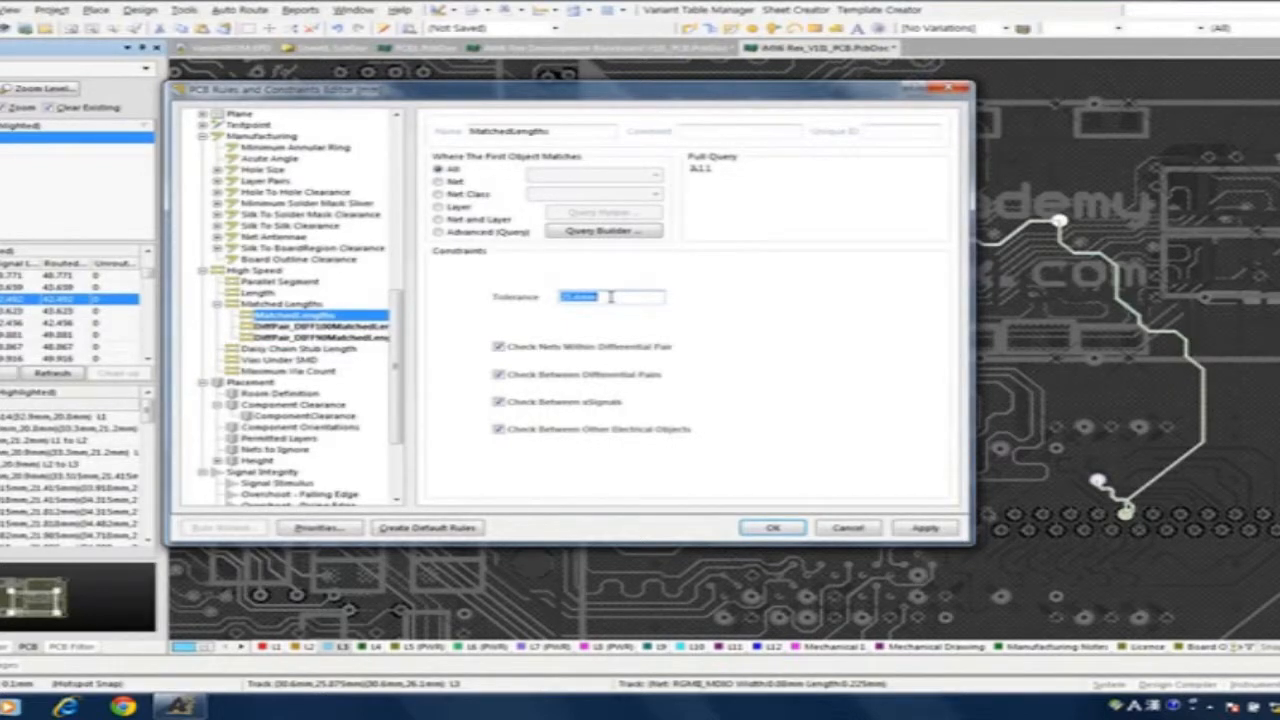
type("2")
left_click(533, 347)
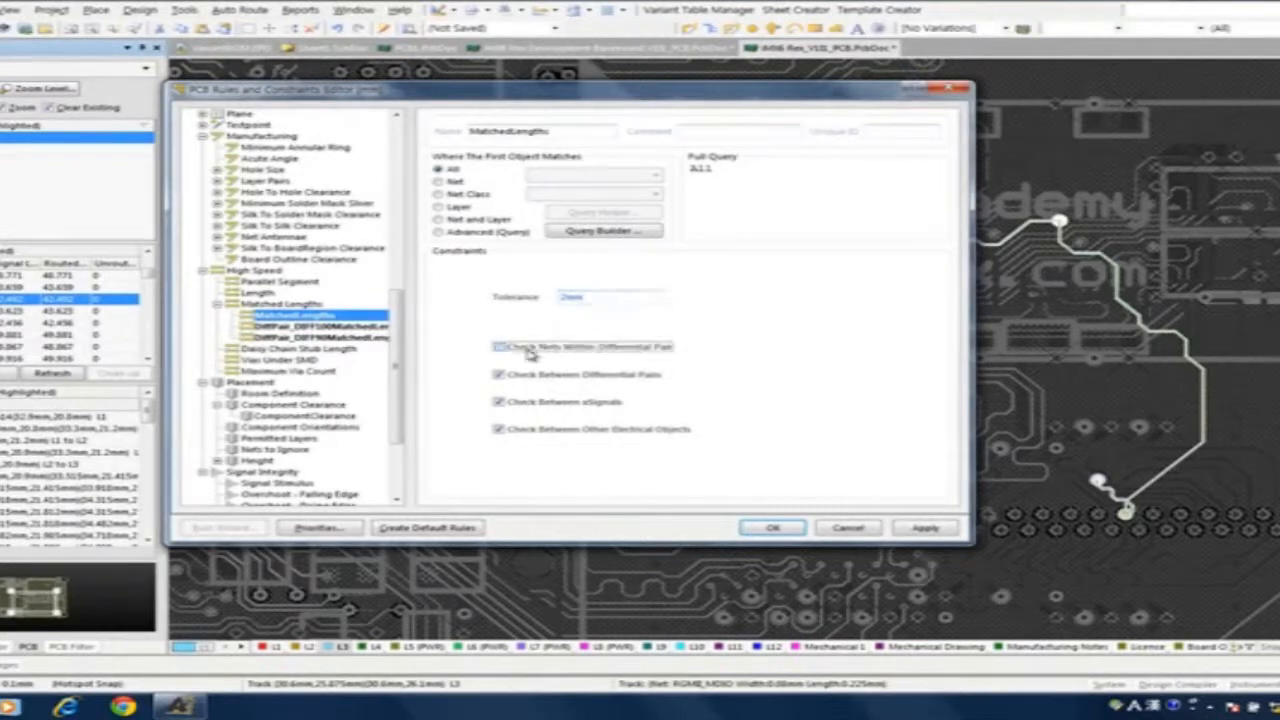
left_click(533, 375)
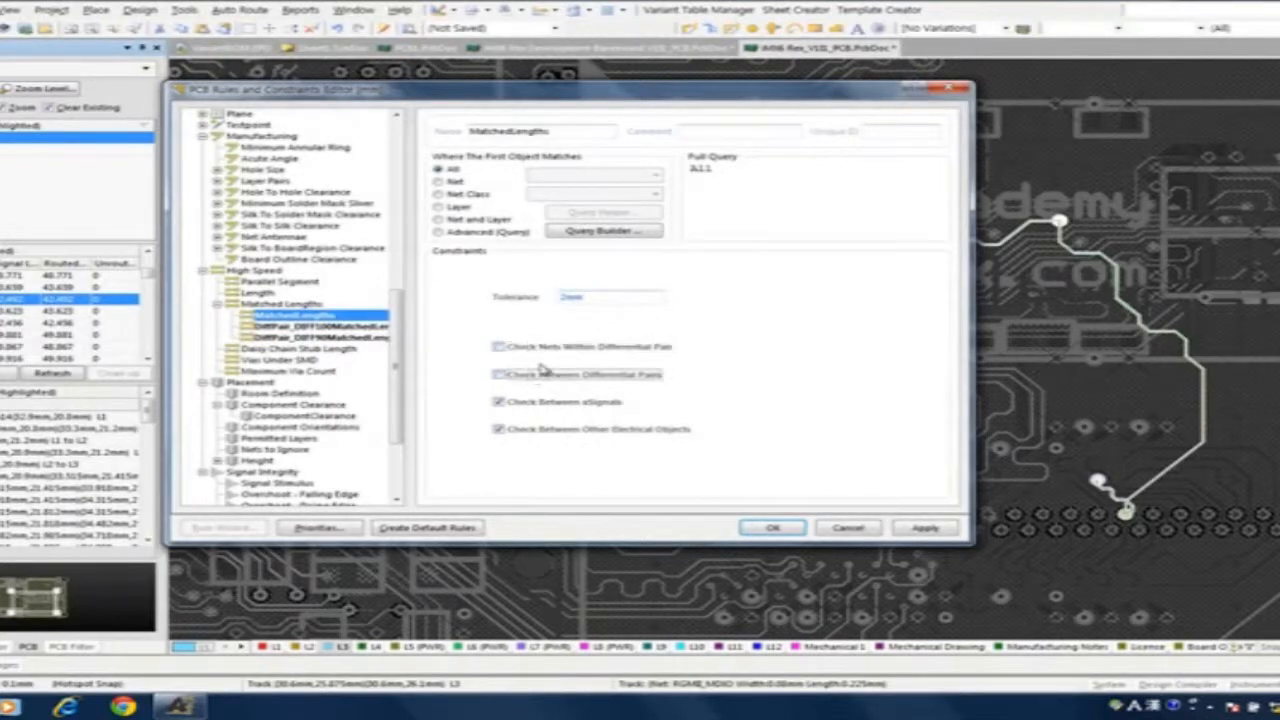
left_click(548, 430)
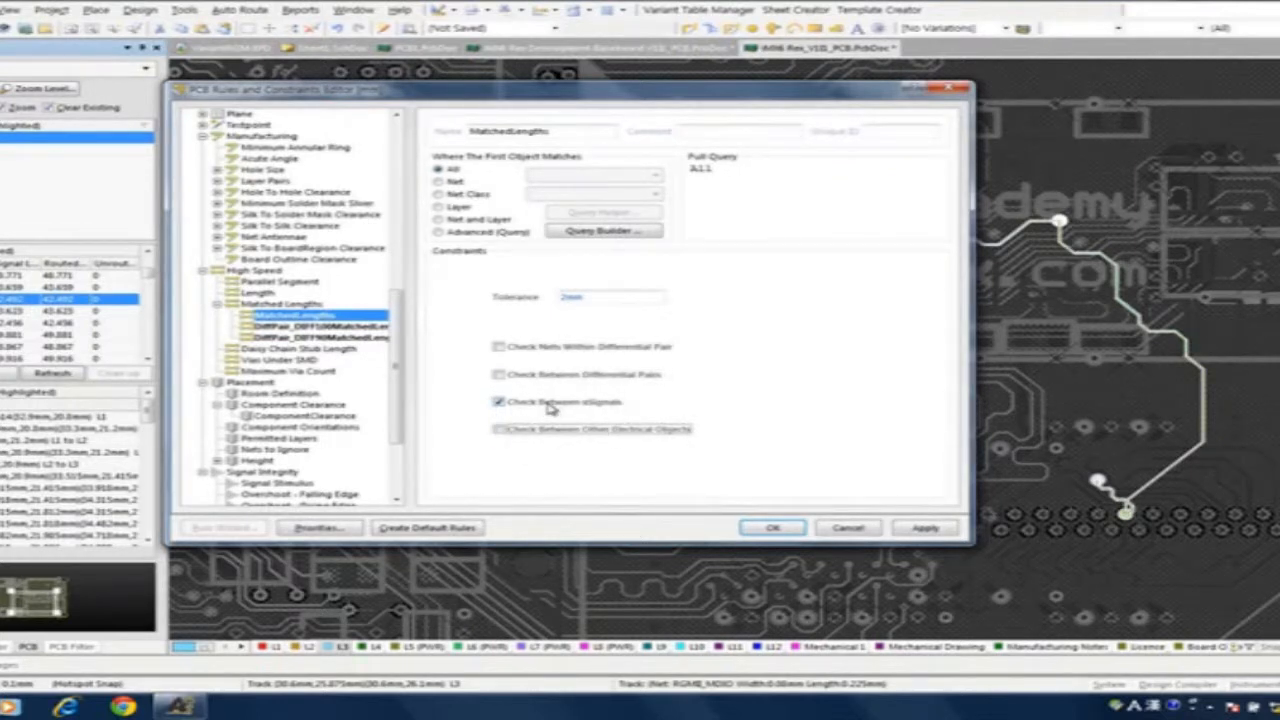
- Scope the matched-length rule with the advanced query InxSignalClass('DDR_Test') and accept the rule changes
left_click(506, 236)
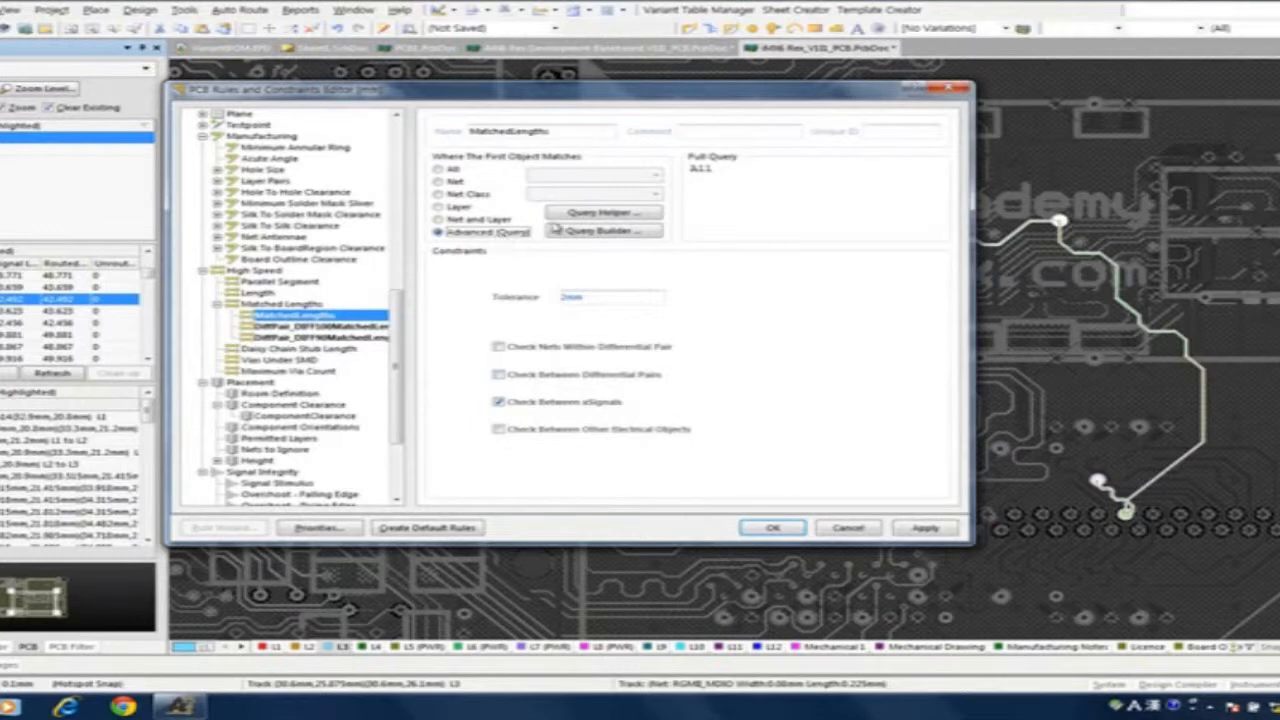
left_click(587, 216)
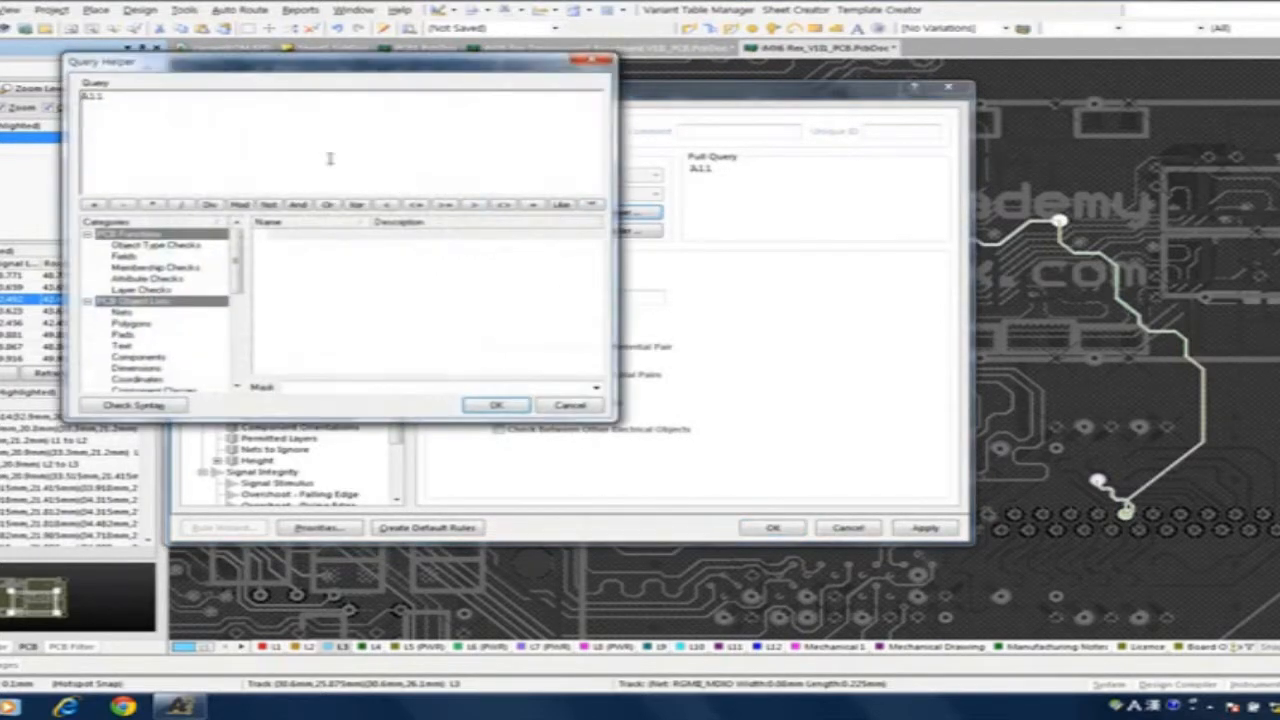
double_click(94, 96)
type("Inx")
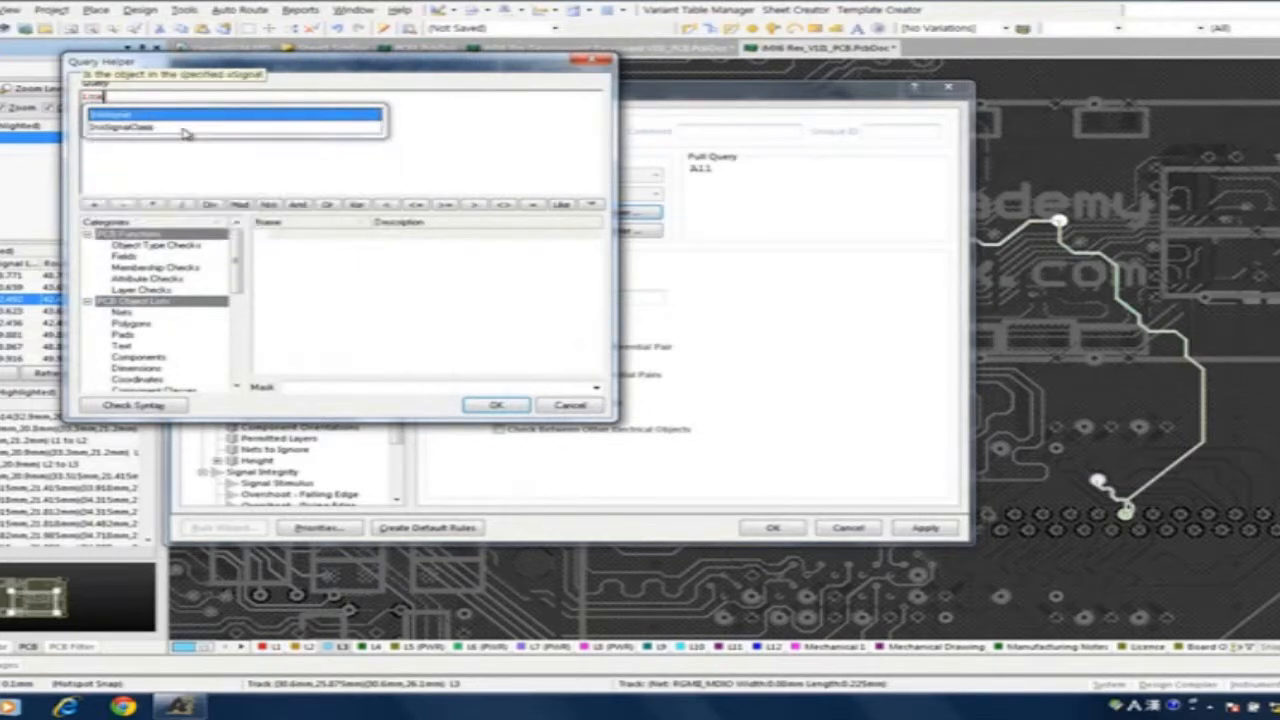
double_click(185, 130)
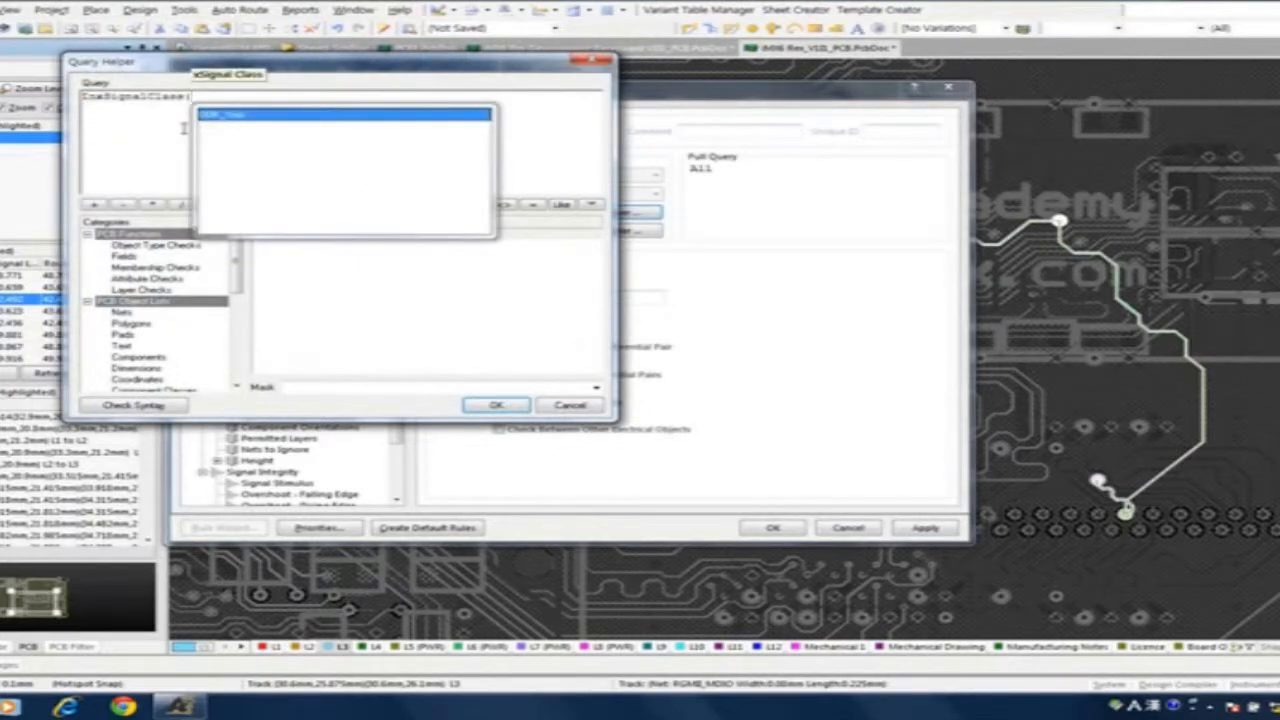
key("Return")
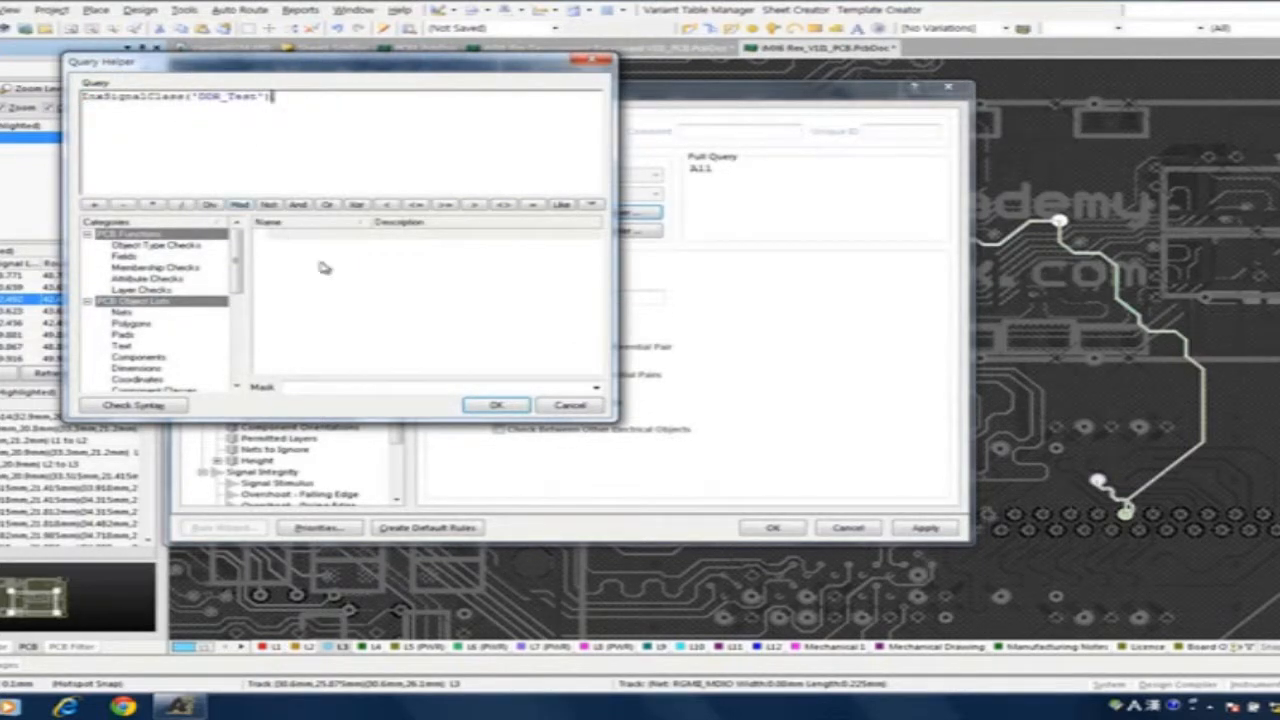
left_click(490, 405)
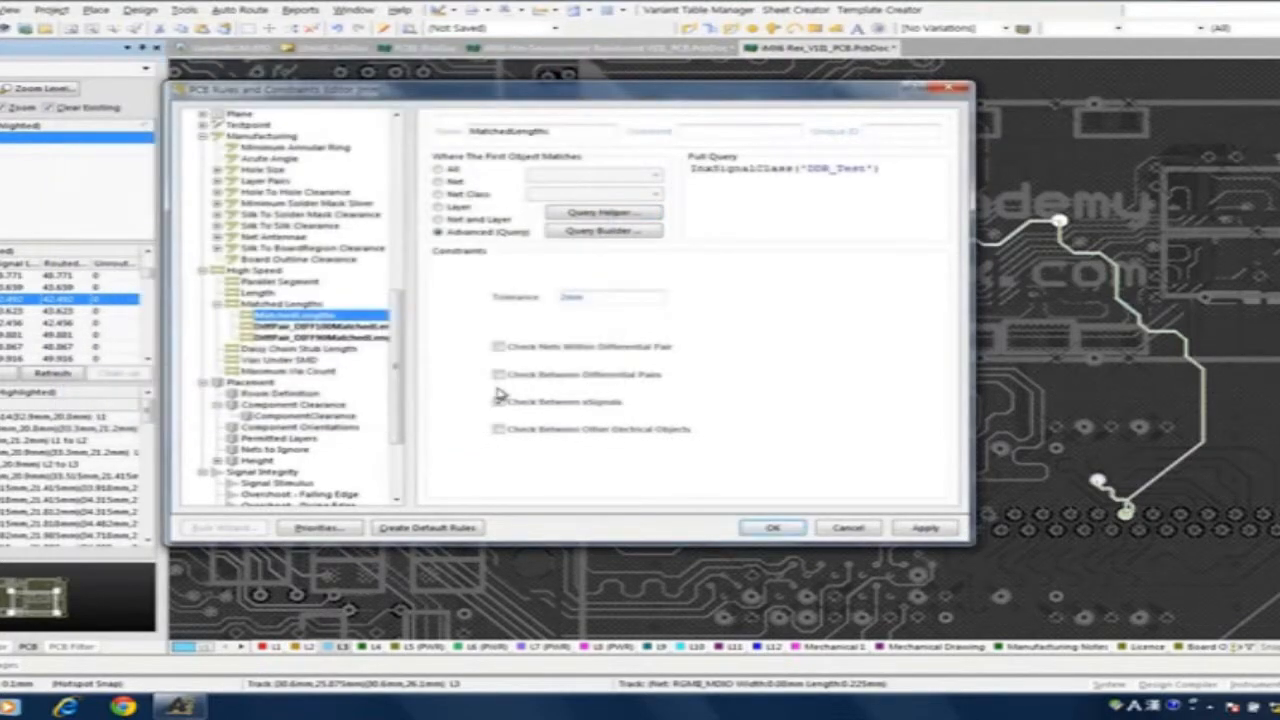
left_click(498, 401)
left_click(777, 529)
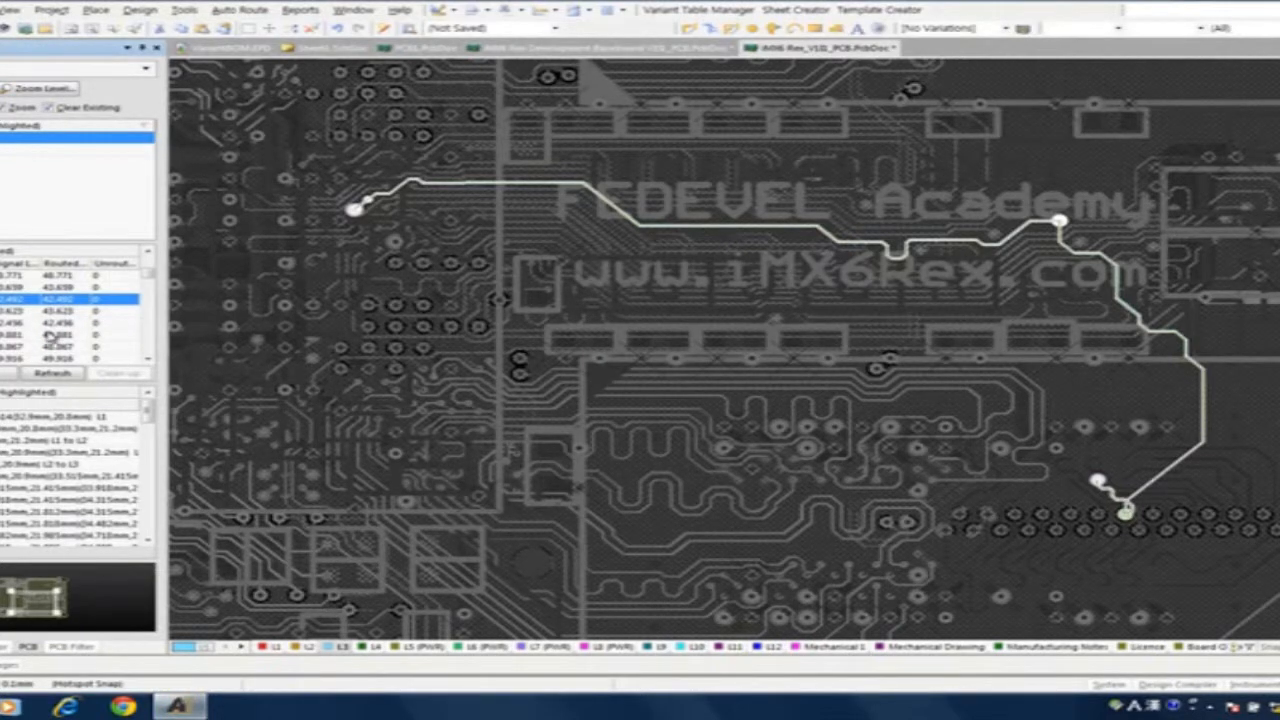
- Refresh the xSignal list and examine the routes of the xSignals flagged in yellow on the board
left_click(50, 371)
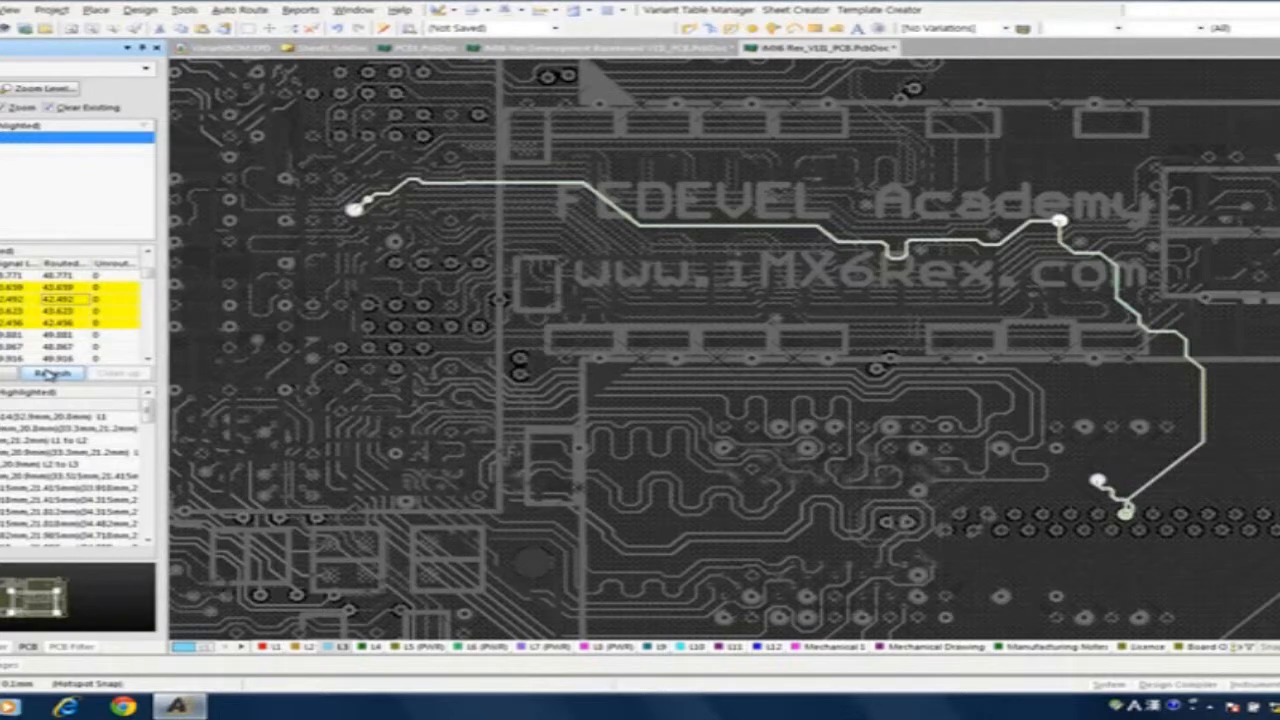
left_click(8, 299)
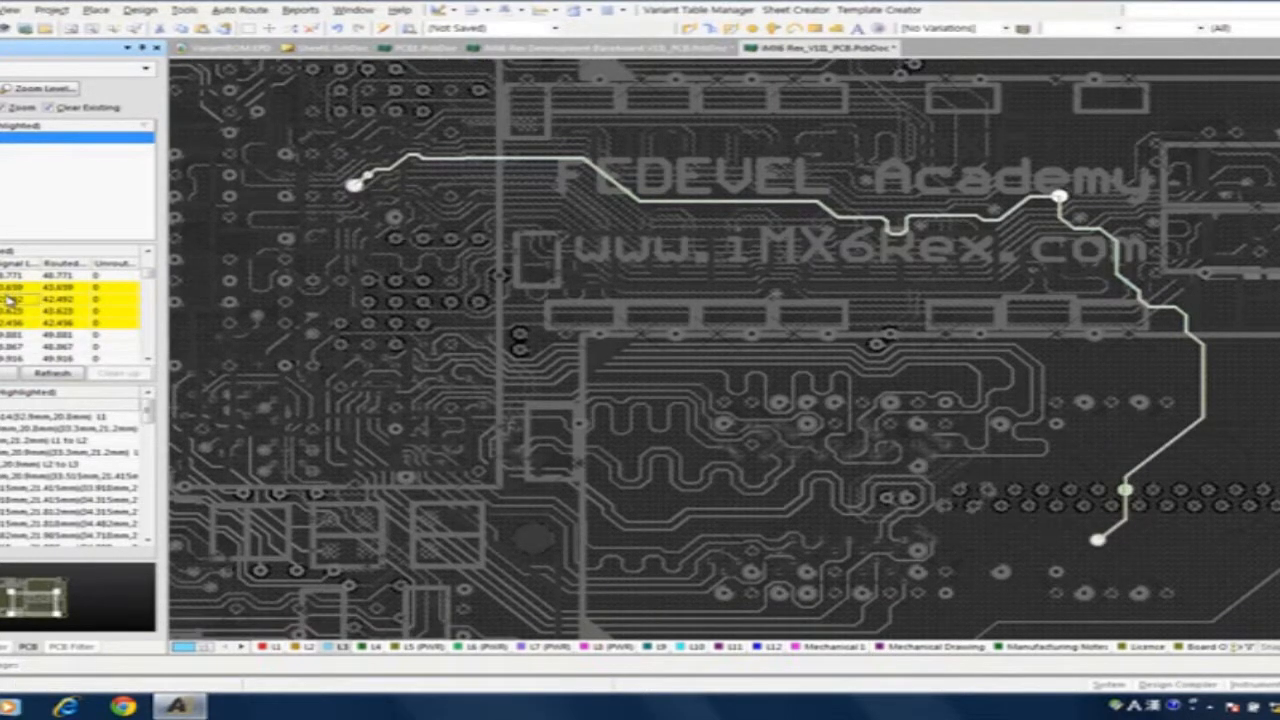
left_click(10, 312)
left_click(8, 312)
left_click(8, 324)
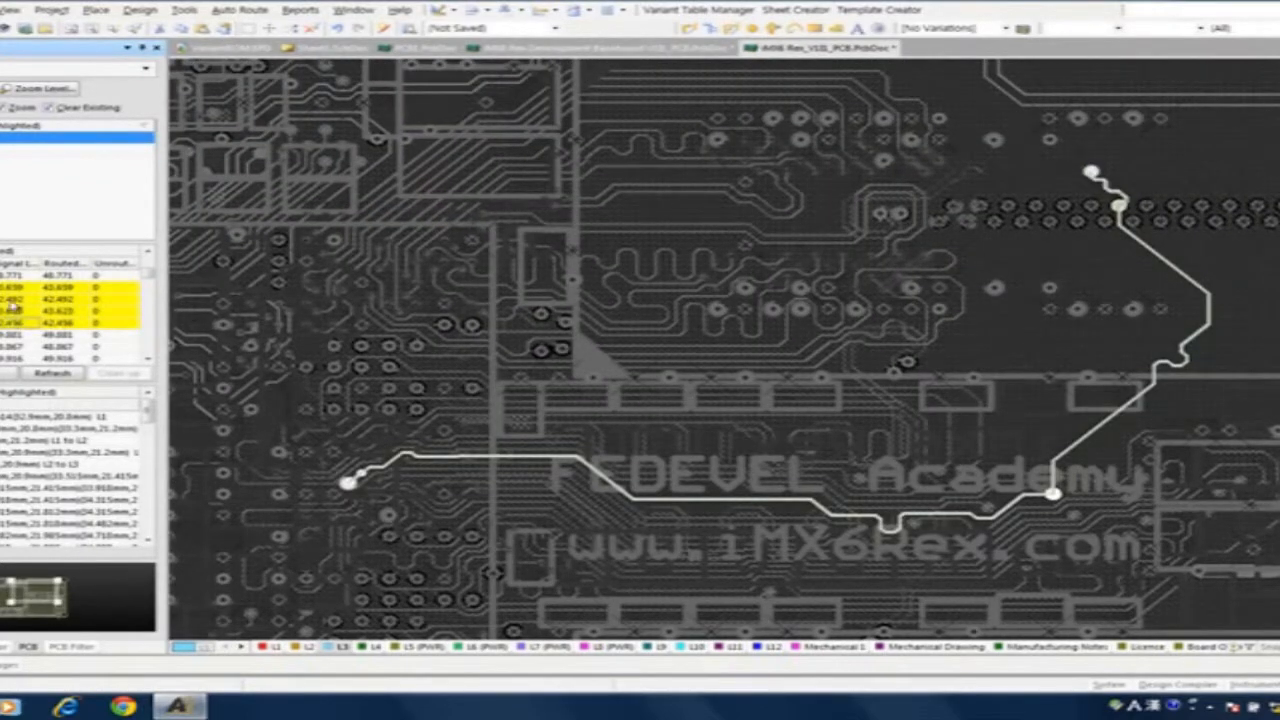
left_click(12, 290)
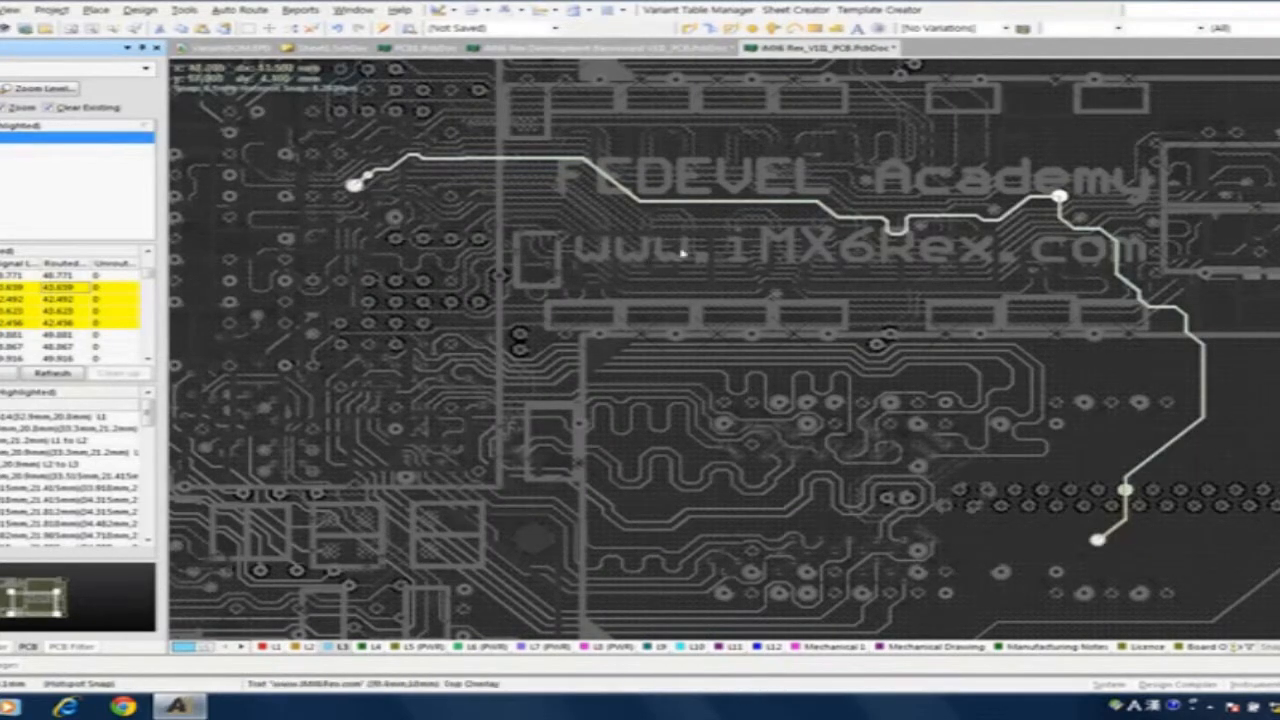
- Clear the xSignal highlighting on the board and show only layer L3
right_click_drag(712, 220, 685, 262)
key("shift")
key("shift+c")
key("shift+s")
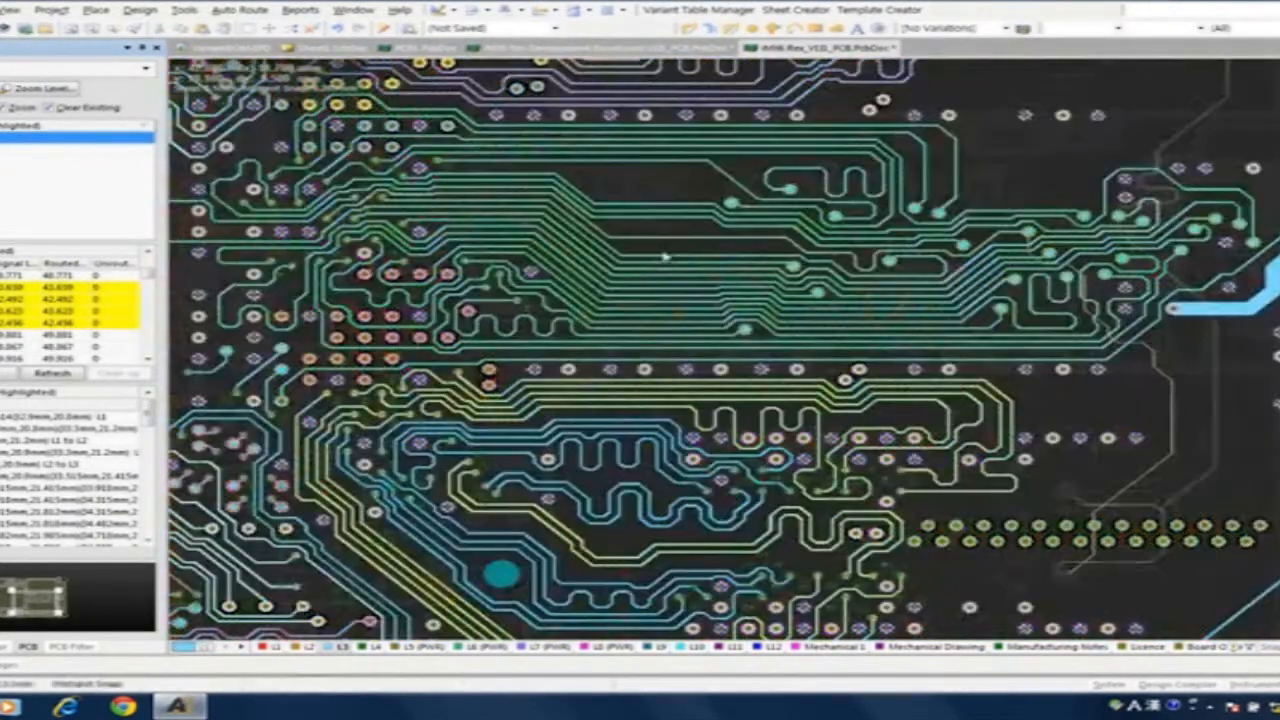
- Add meanders to the trace with free space on both sides using Interactive Length Tuning, bringing its length to about 48.3 mm
scroll(668, 250, "up", 2, "ctrl")
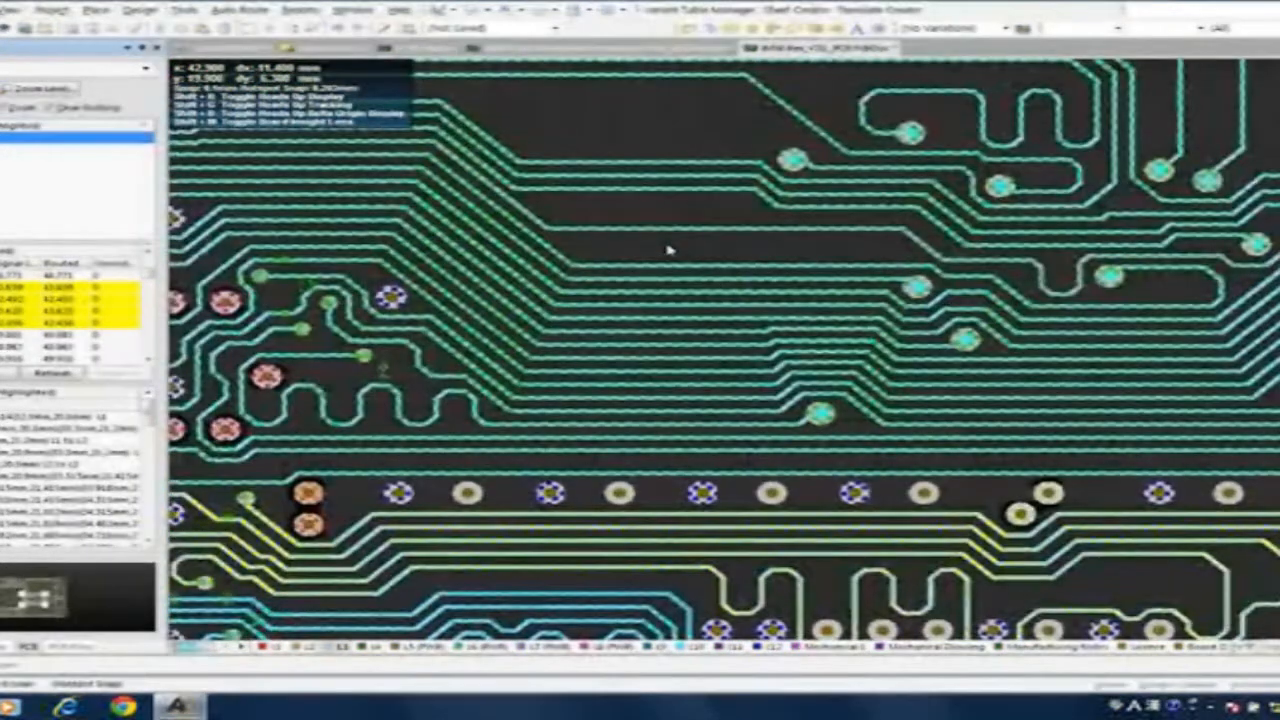
scroll(672, 245, "up", 2, "ctrl")
right_click_drag(675, 239, 660, 302)
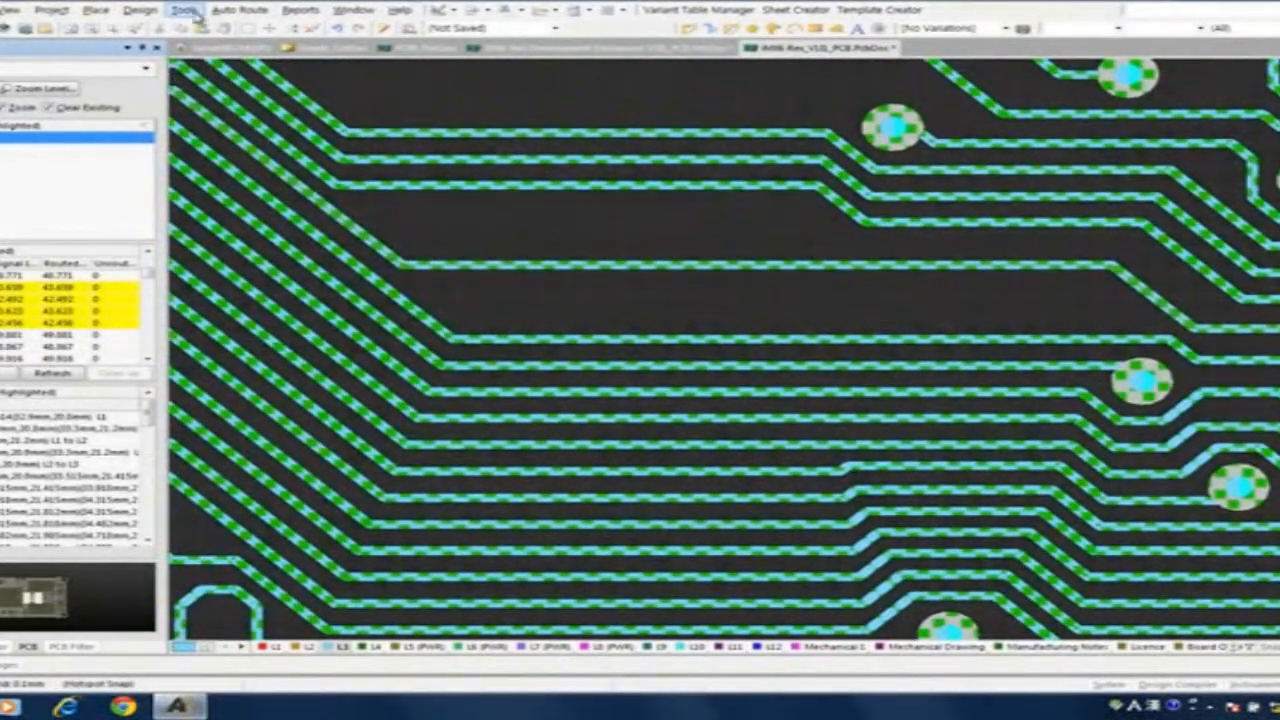
left_click(184, 10)
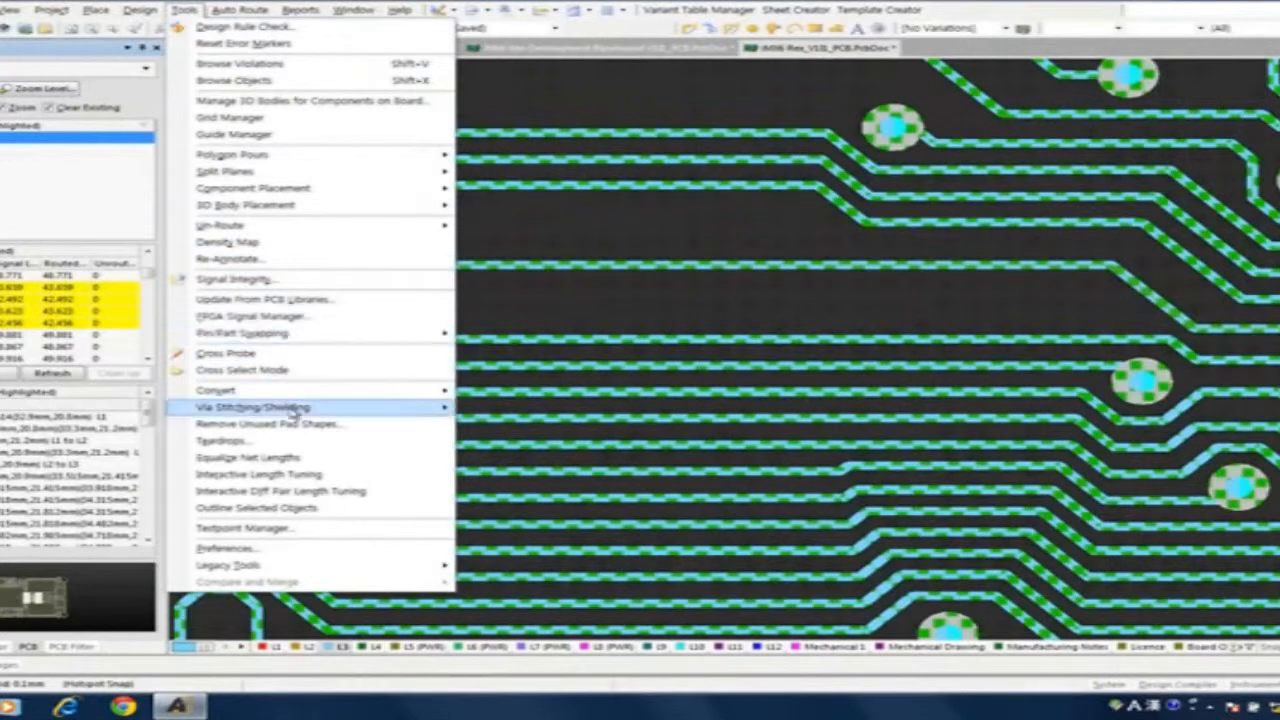
left_click(340, 478)
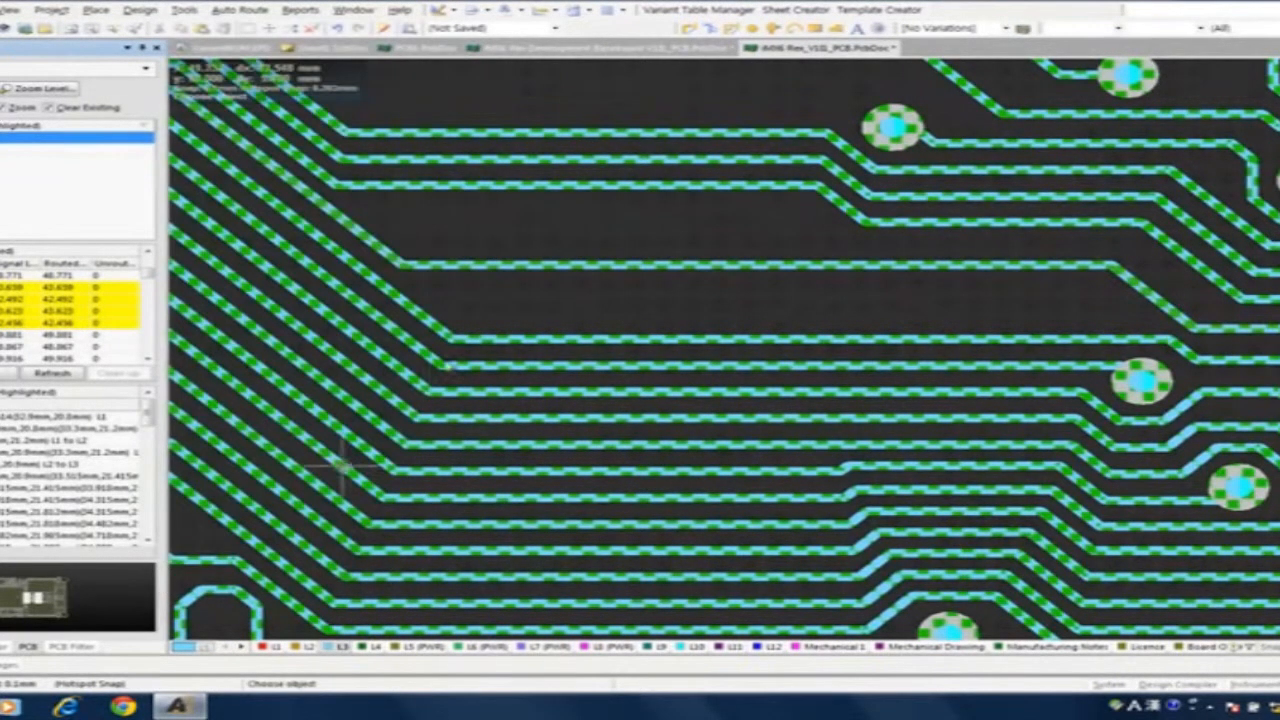
left_click(452, 265)
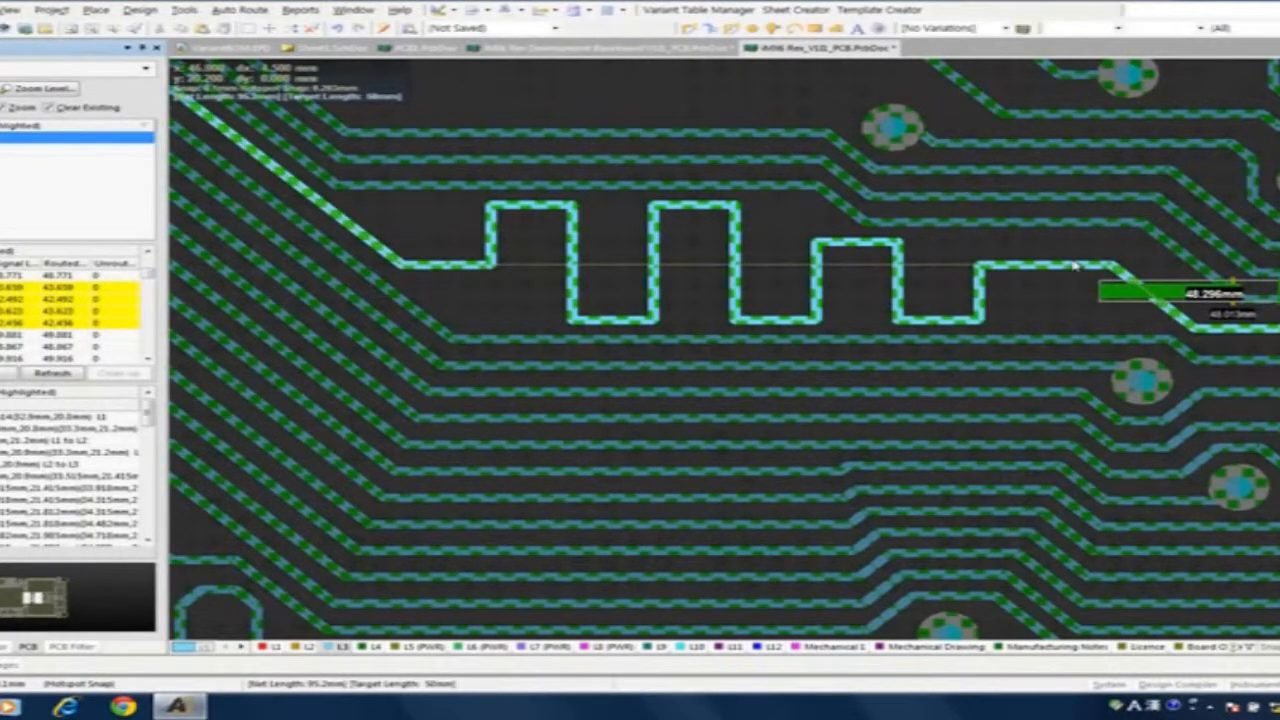
left_click(1075, 265)
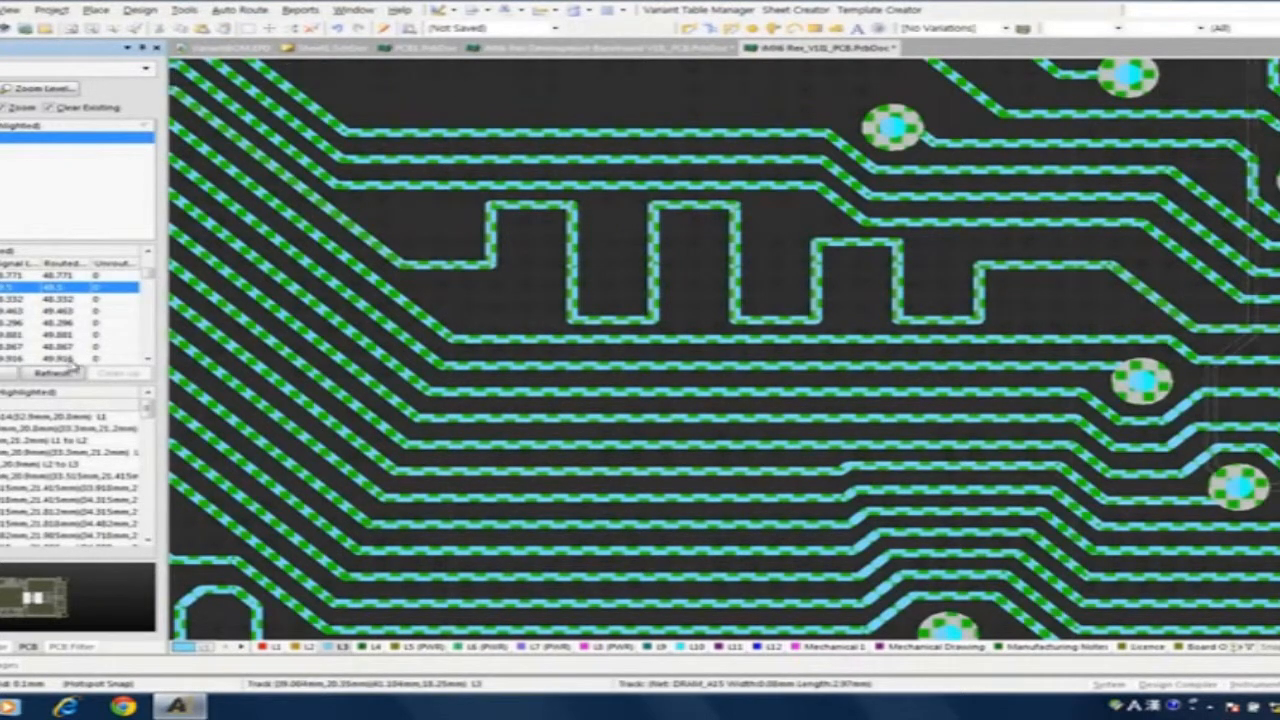
- Refresh the xSignal list, highlight the tuned xSignal on the board and review the lengths further down the list
left_click(53, 373)
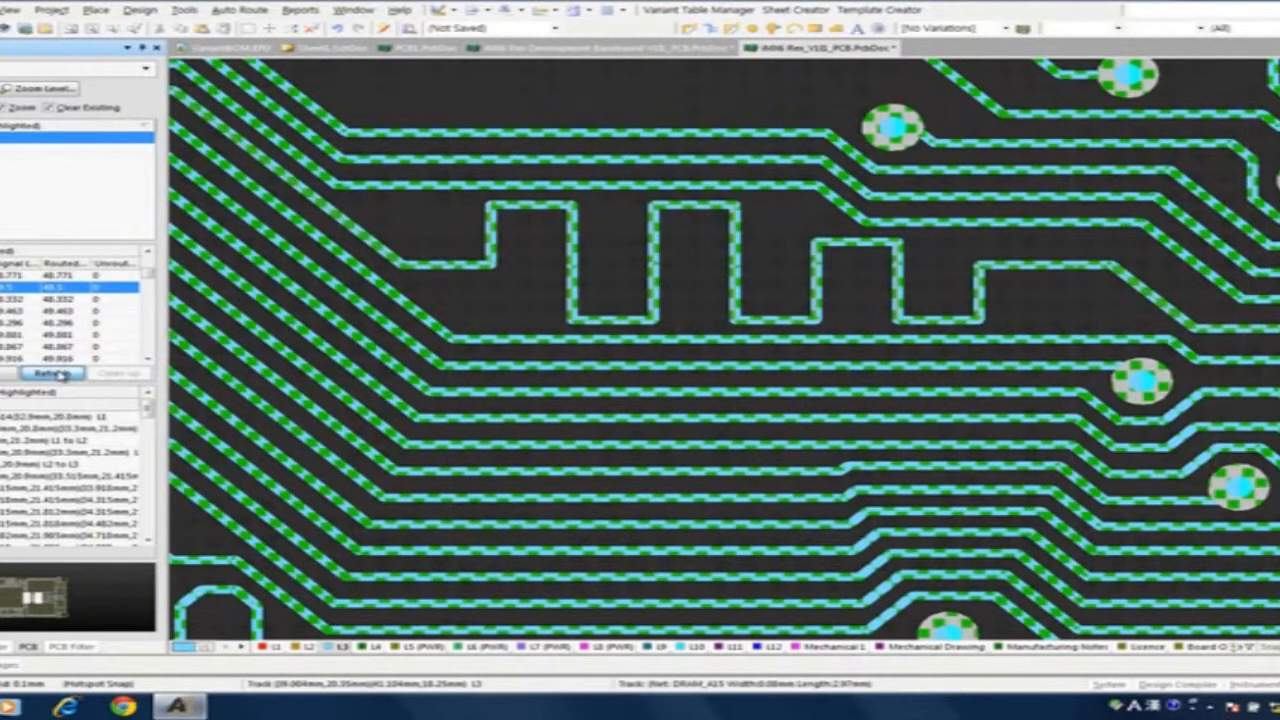
left_click(14, 290)
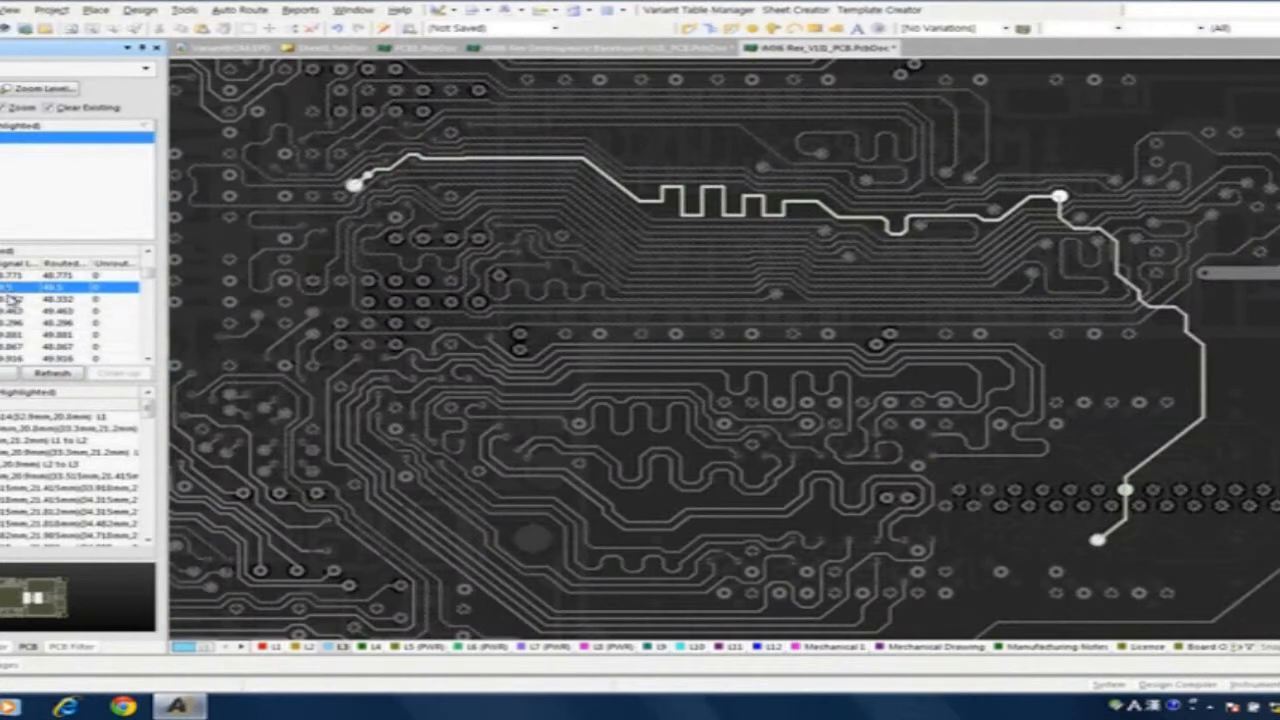
left_click(148, 269)
left_click(148, 269)
left_click(148, 269)
left_click(148, 269)
left_click_drag(145, 266, 147, 327)
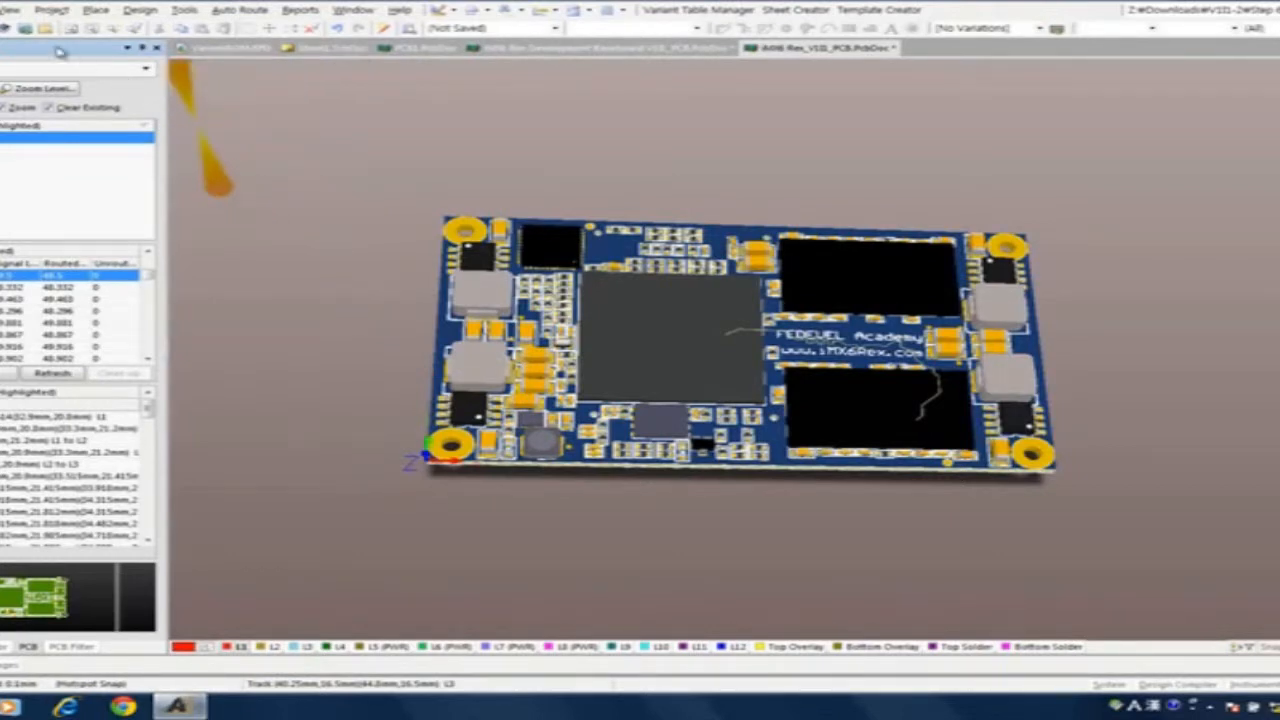
- Export the board as a PDF3D file named Test, using the Current 3D View color scheme and CAD Optimized lighting
key("alt+f")
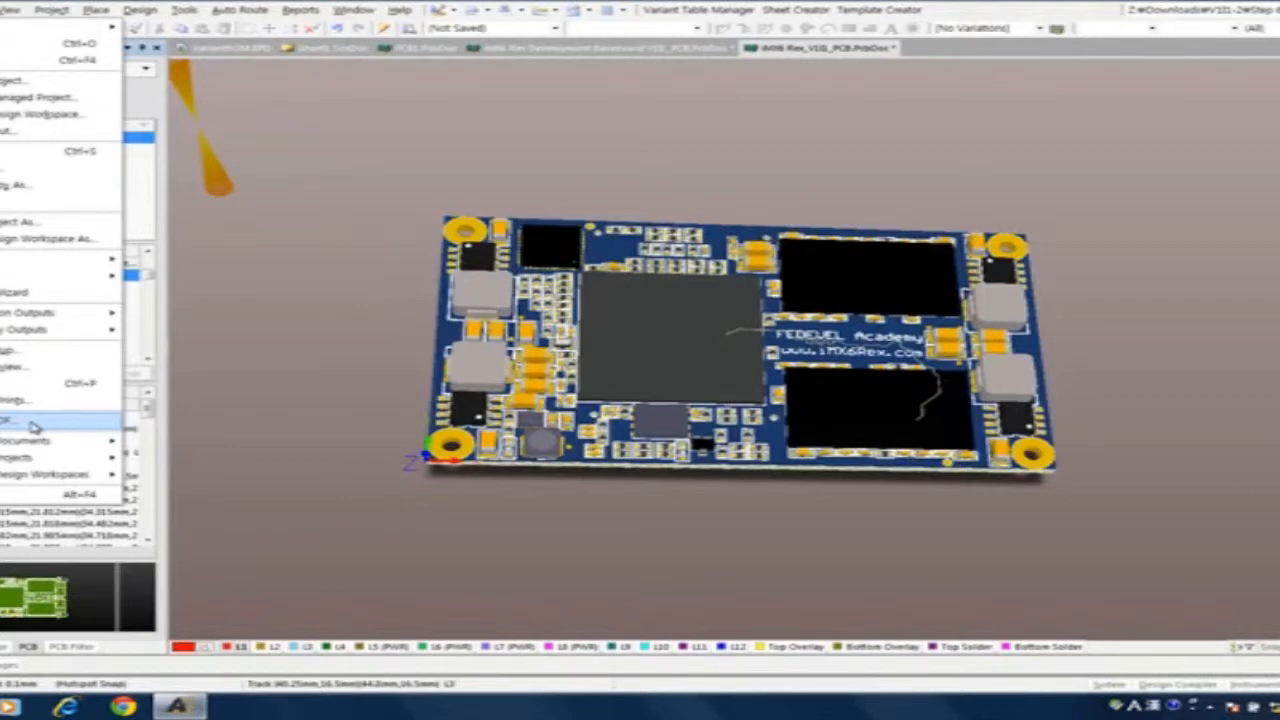
mouse_move(76, 283)
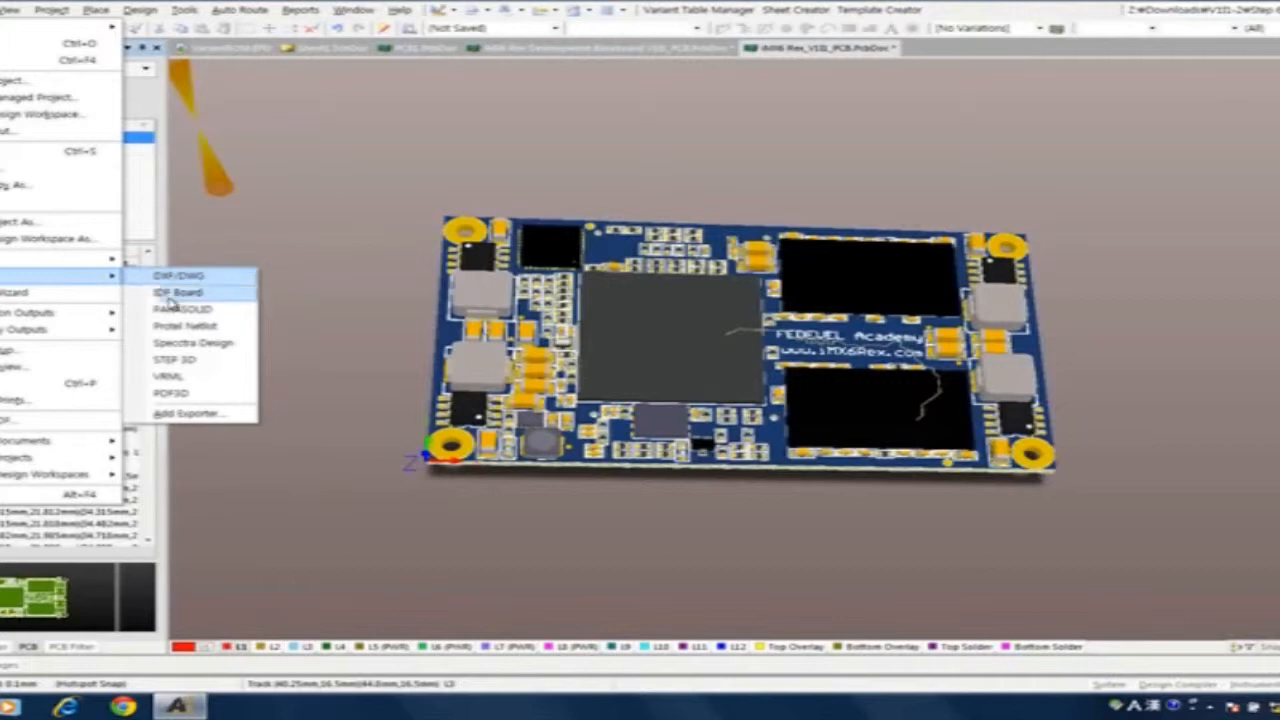
left_click(172, 393)
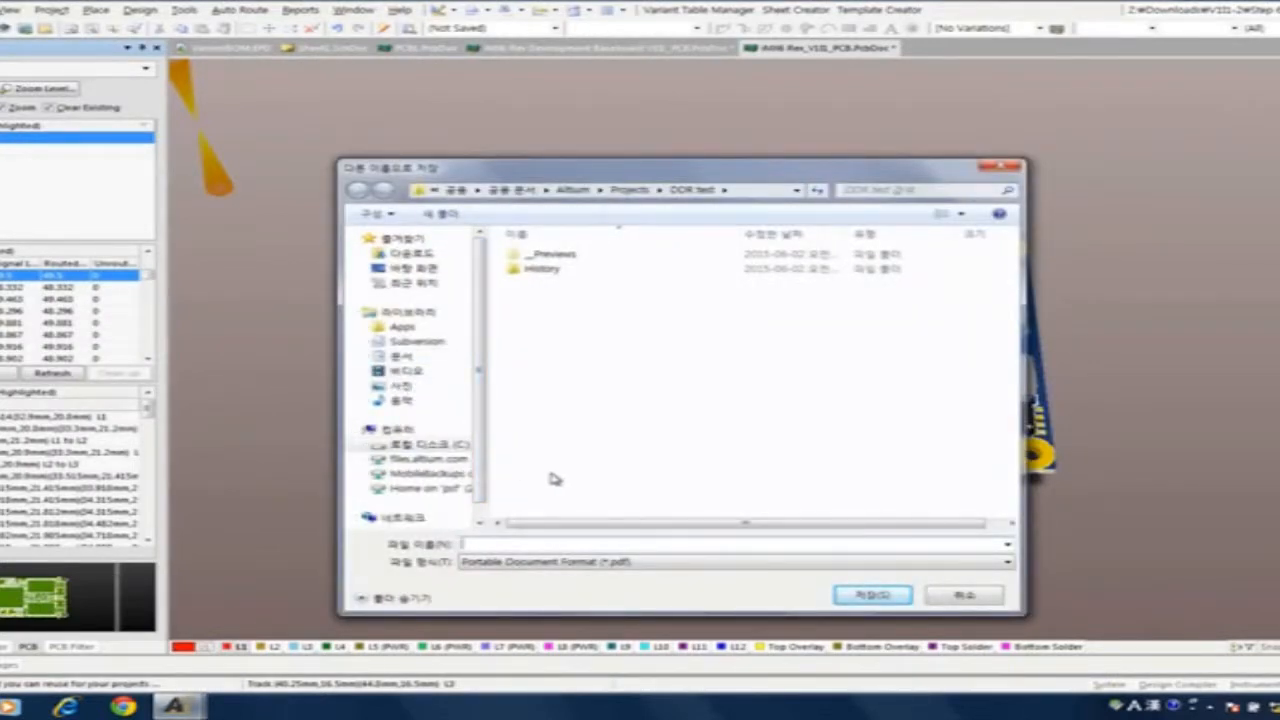
type("ㄱ")
key("BackSpace")
type("Test")
key("Return")
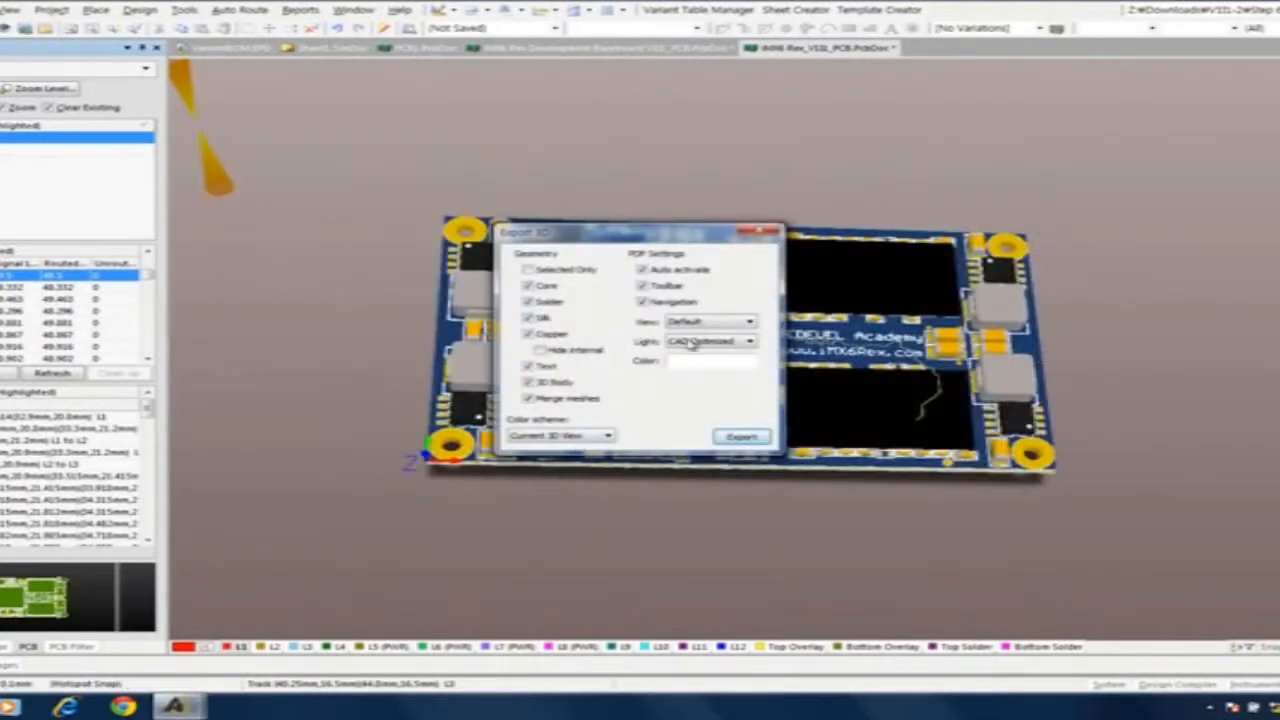
left_click(742, 440)
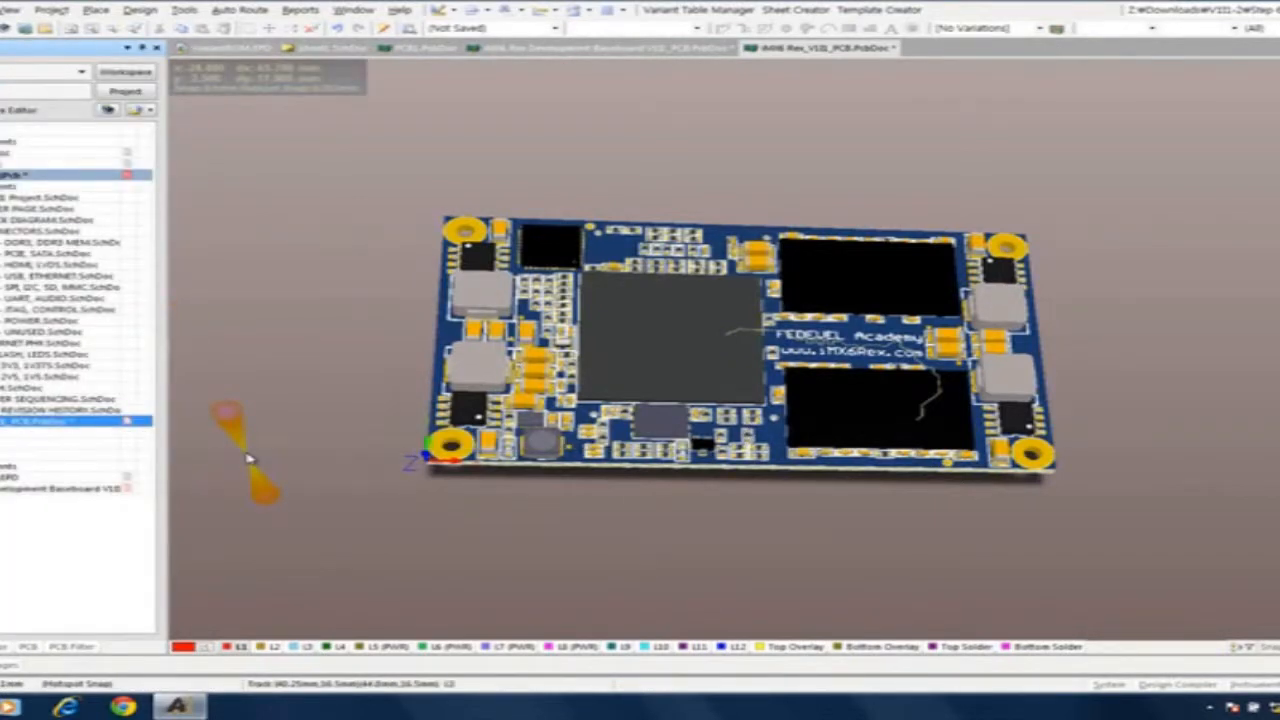
- Explore the PCB document's folder from the project and open iMX6 Rex Module_V1I1_3D.pdf in the PDF viewer
right_click(50, 425)
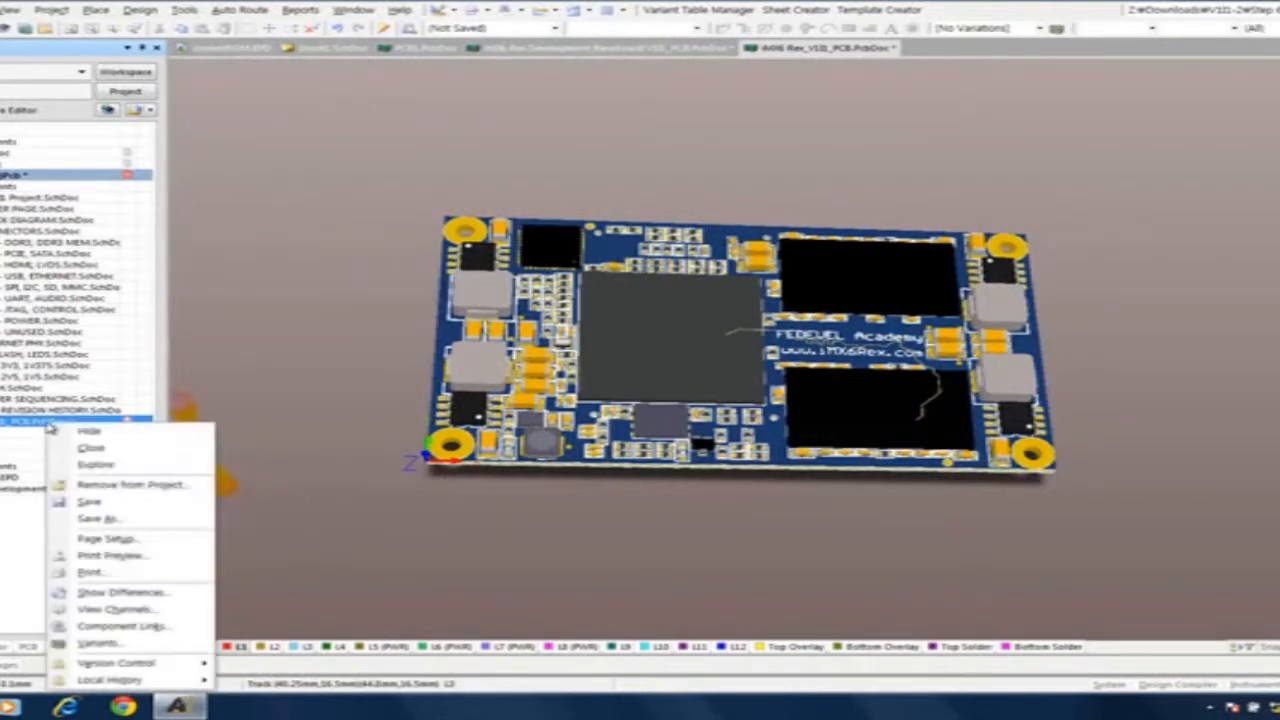
left_click(96, 464)
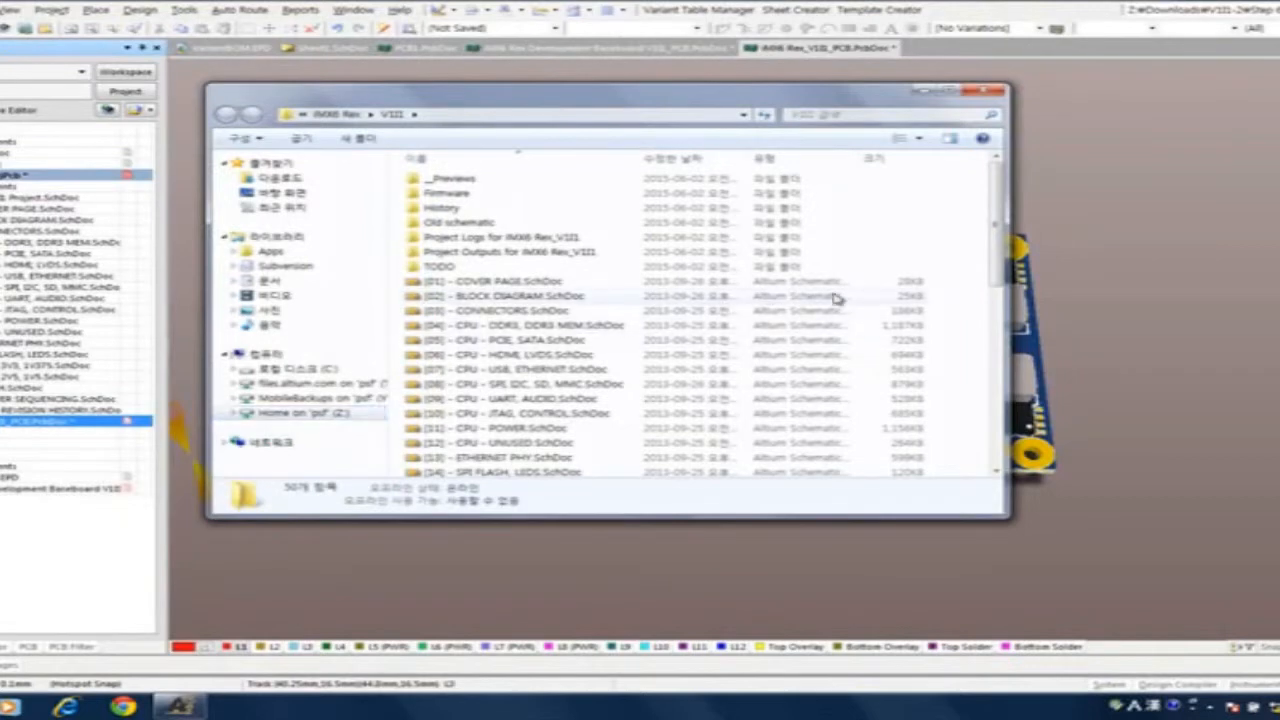
scroll(997, 360, "down", 3)
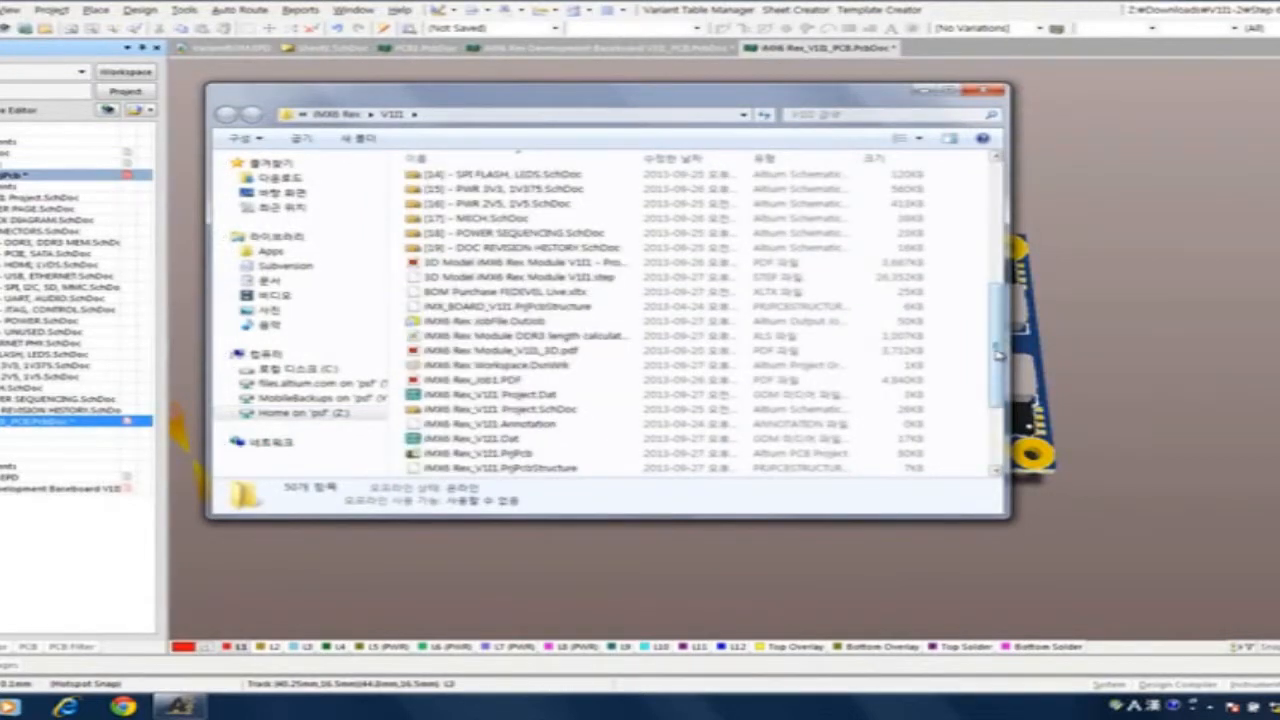
scroll(997, 352, "down", 3)
scroll(997, 352, "down", 2)
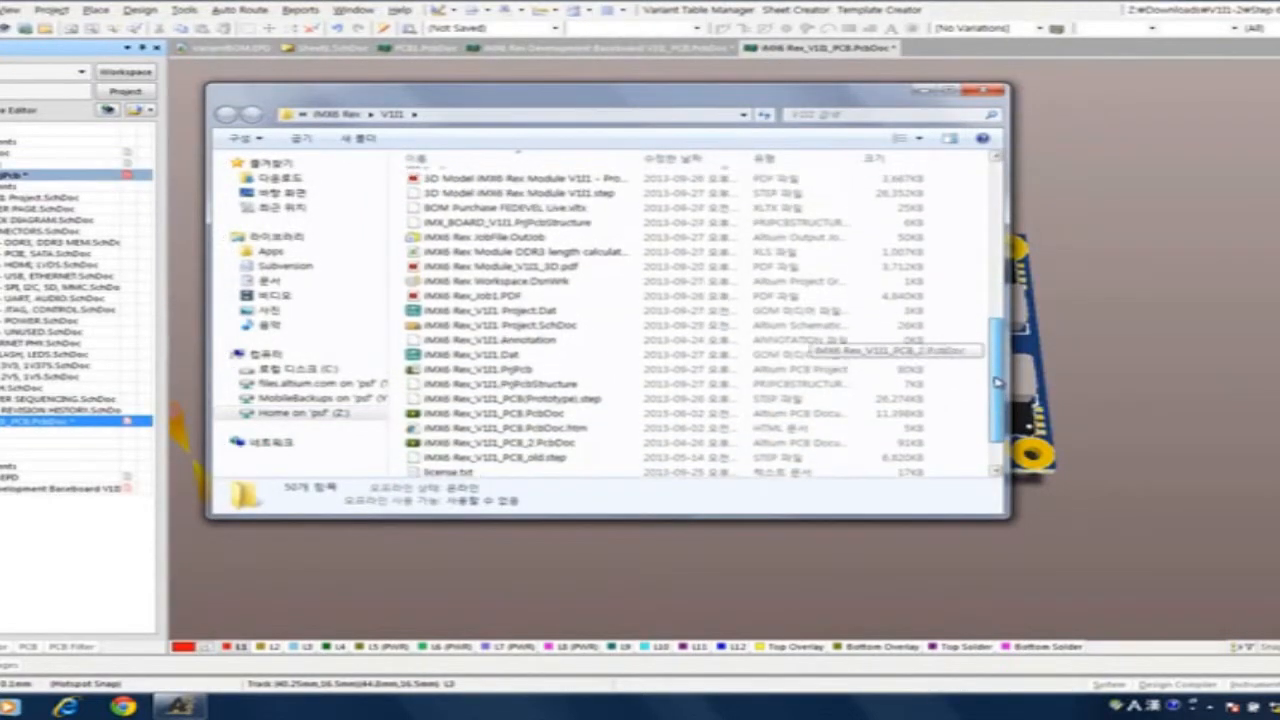
scroll(990, 354, "up", 2)
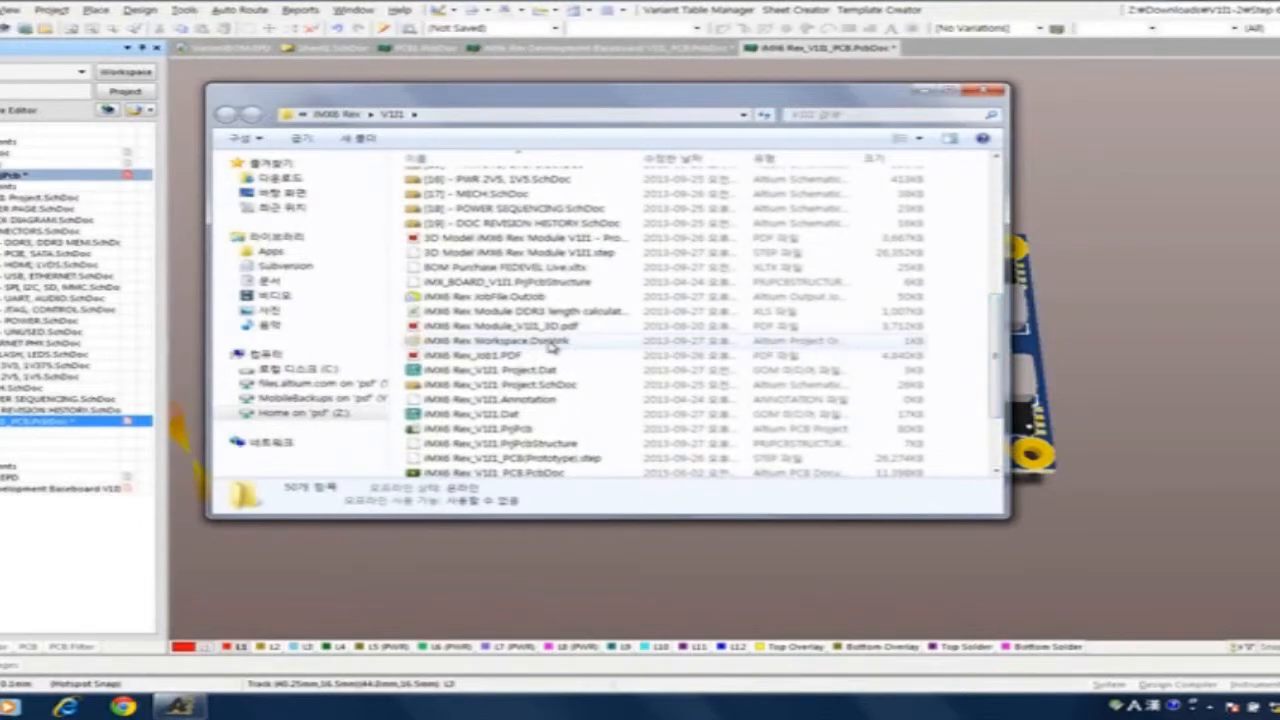
left_click(492, 328)
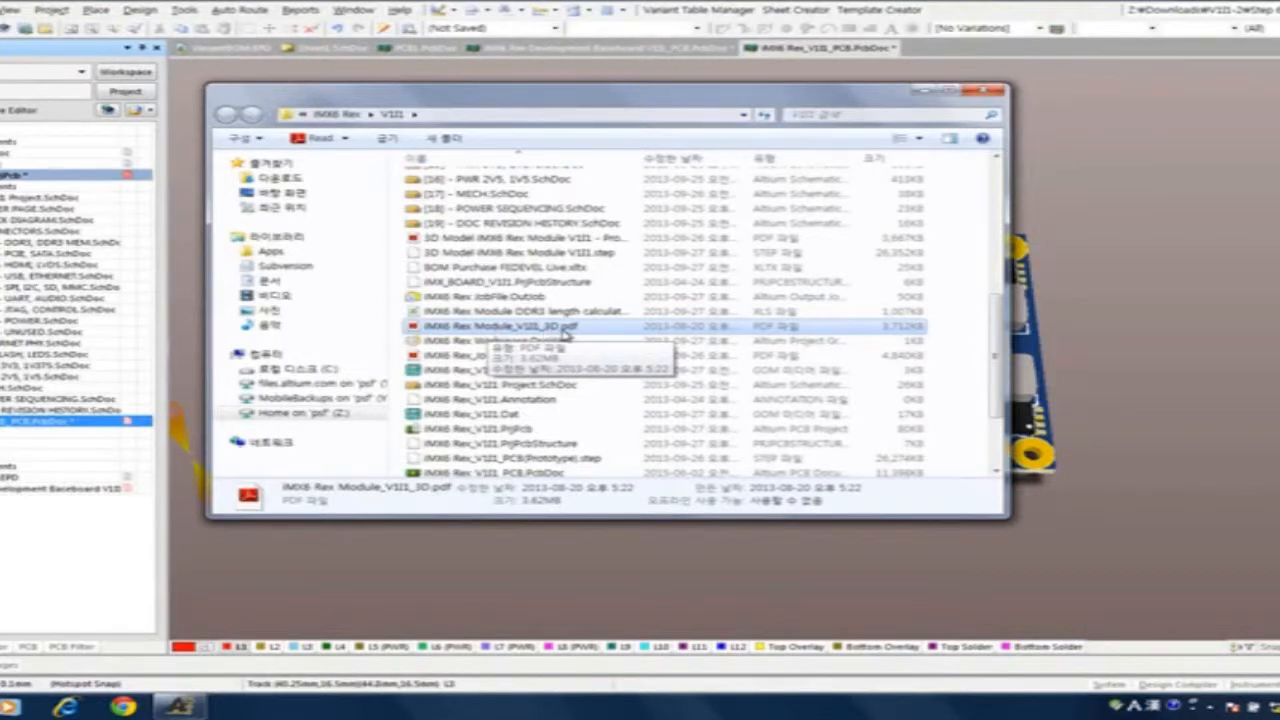
double_click(568, 330)
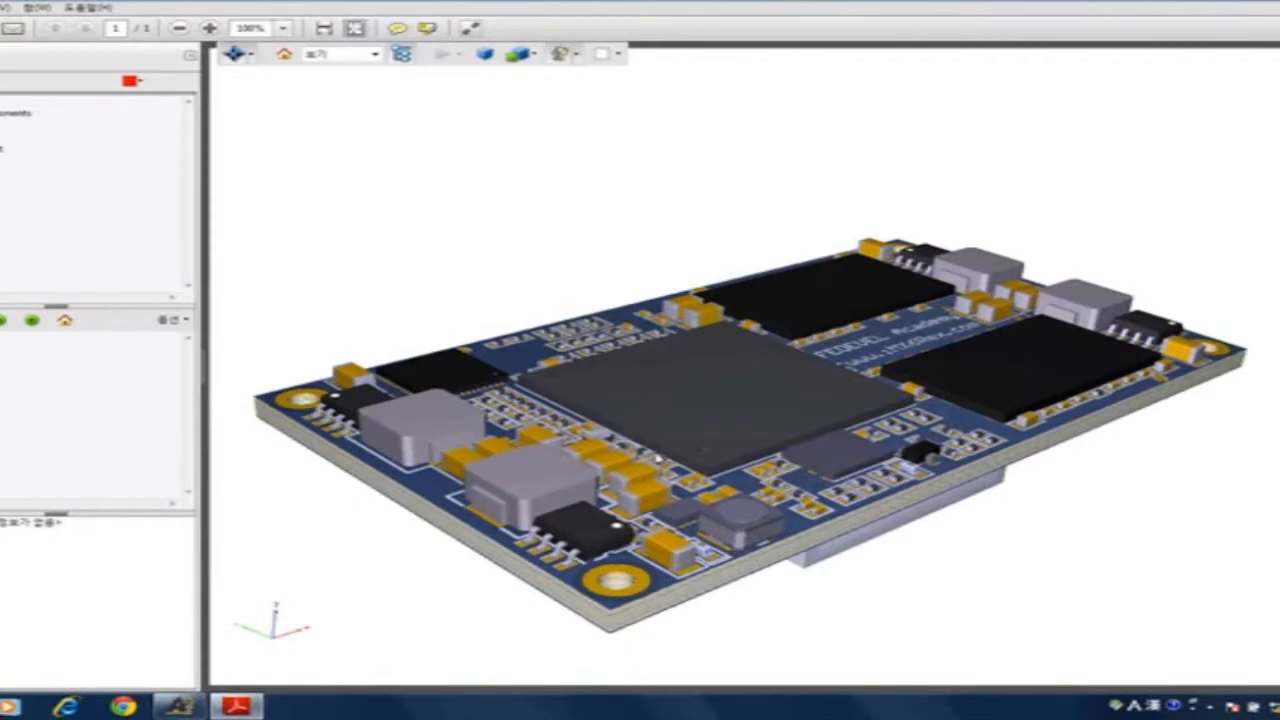
- Rotate the 3D PDF board to inspect its top and underside, and select the Silk.1 item in the model tree
left_click(655, 468)
mouse_move(653, 478)
left_mouse_down()
mouse_move(655, 490)
mouse_move(731, 494)
mouse_move(862, 470)
left_mouse_up()
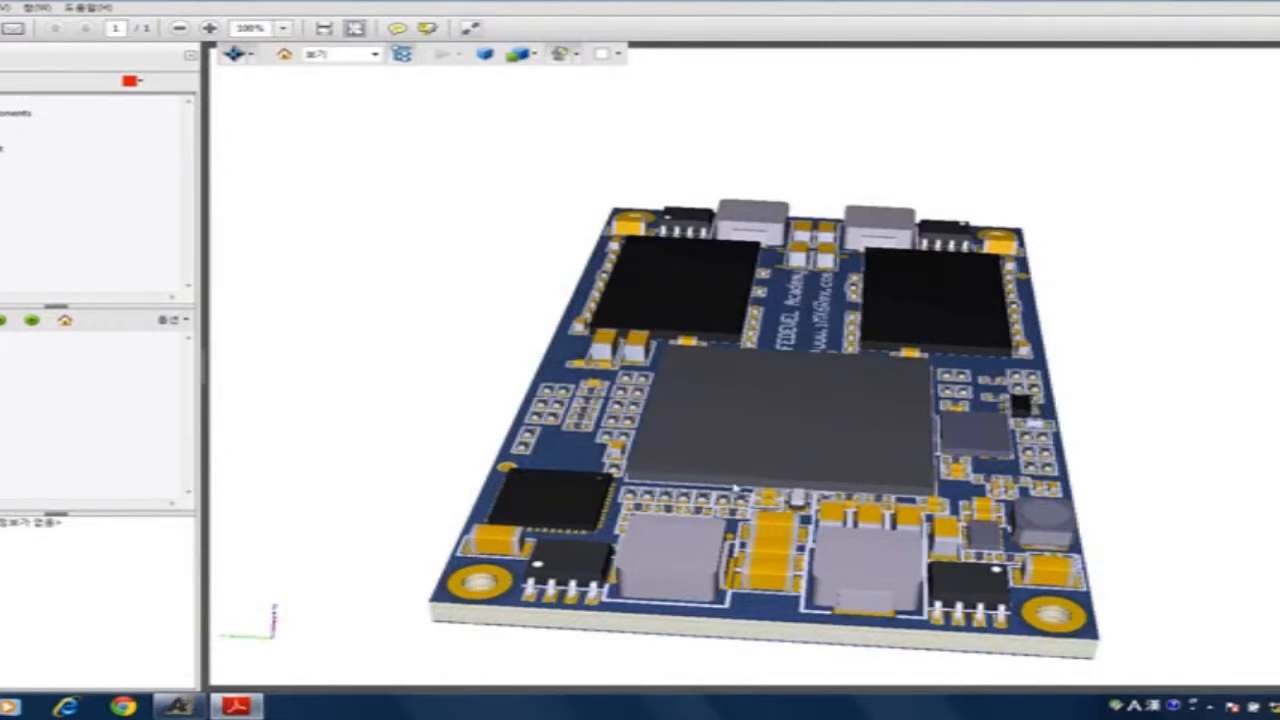
left_click_drag(757, 451, 800, 363)
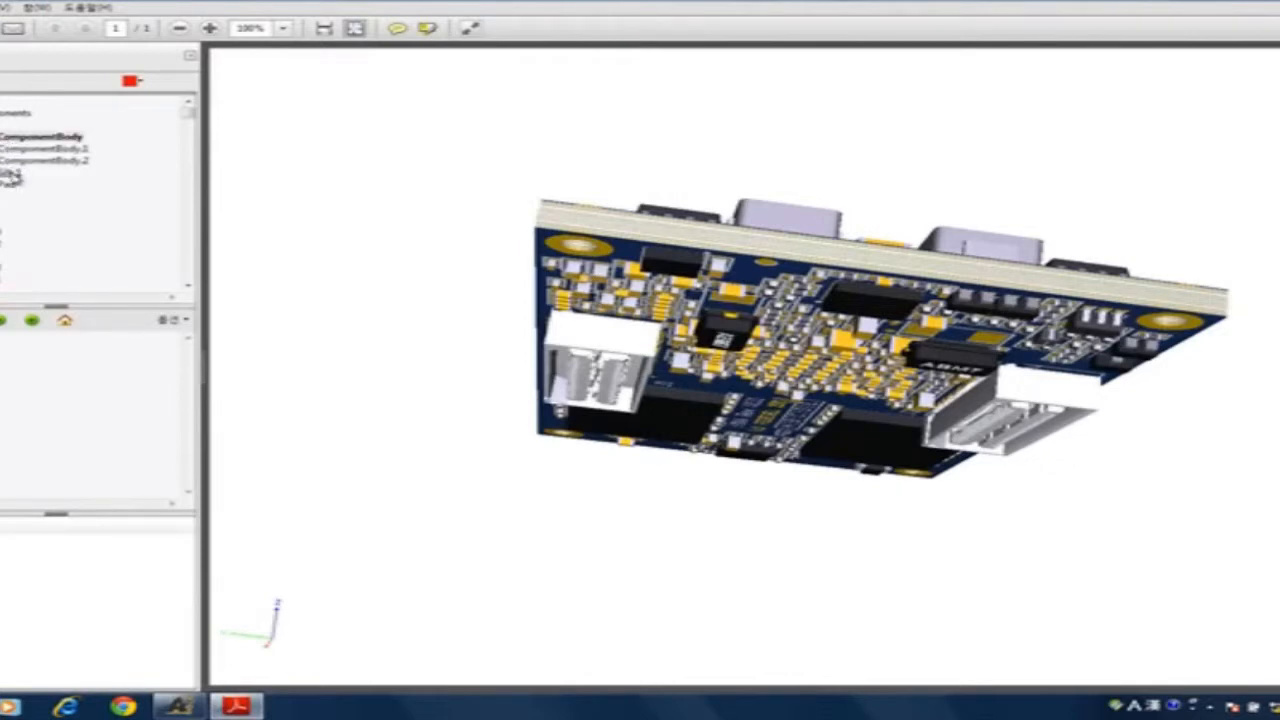
left_click(12, 173)
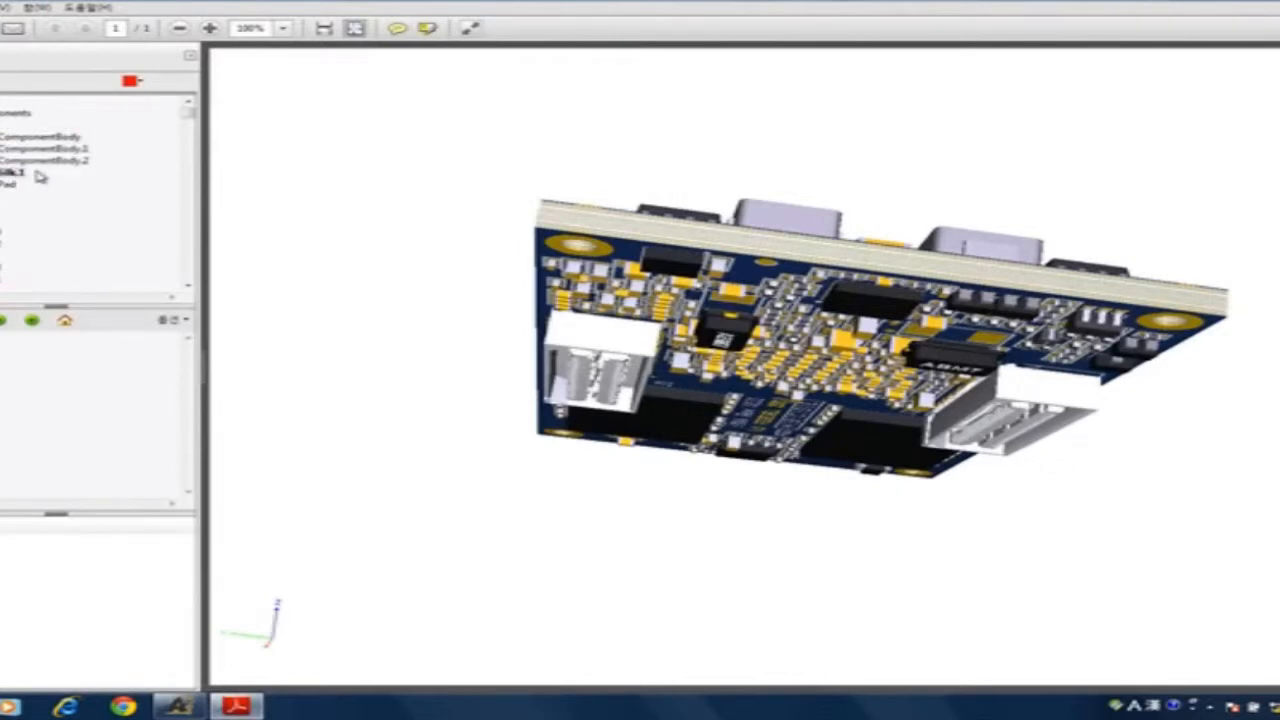